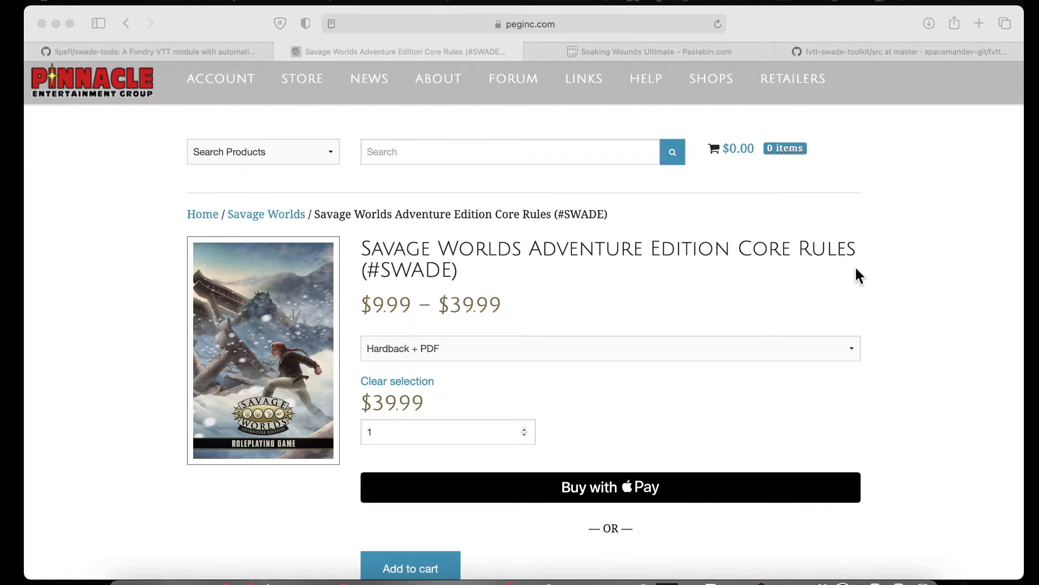
- Show the available purchase formats for the Savage Worlds Adventure Edition Core Rules
{"action": "left_click", "coordinate": [550, 352]}
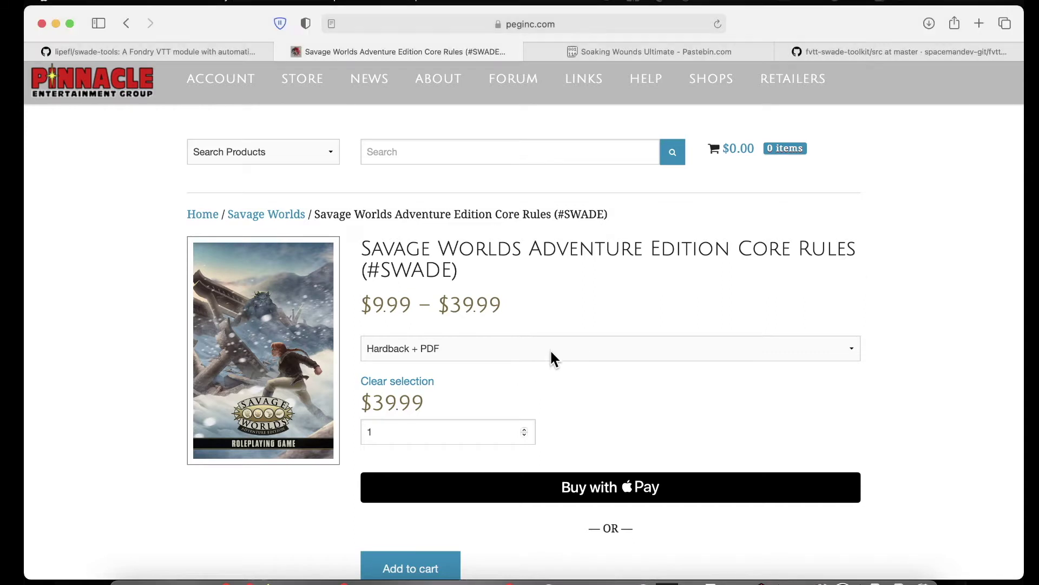
{"action": "left_click", "coordinate": [550, 352]}
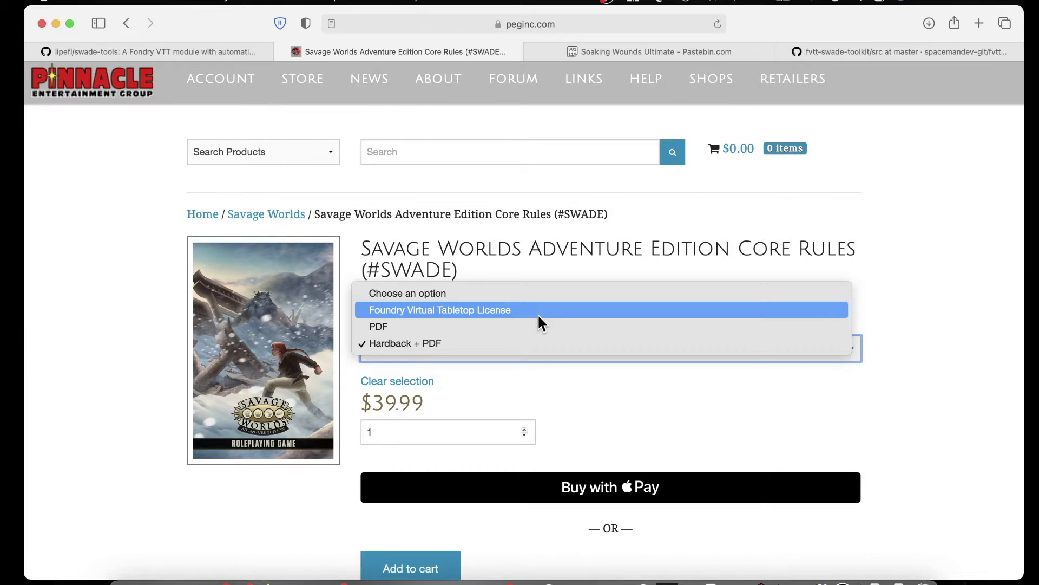
- Switch to the FoundryVTT README PDF in Preview and read its sections on purchasing, installing and enabling the module
{"action": "key", "text": "super+Tab"}
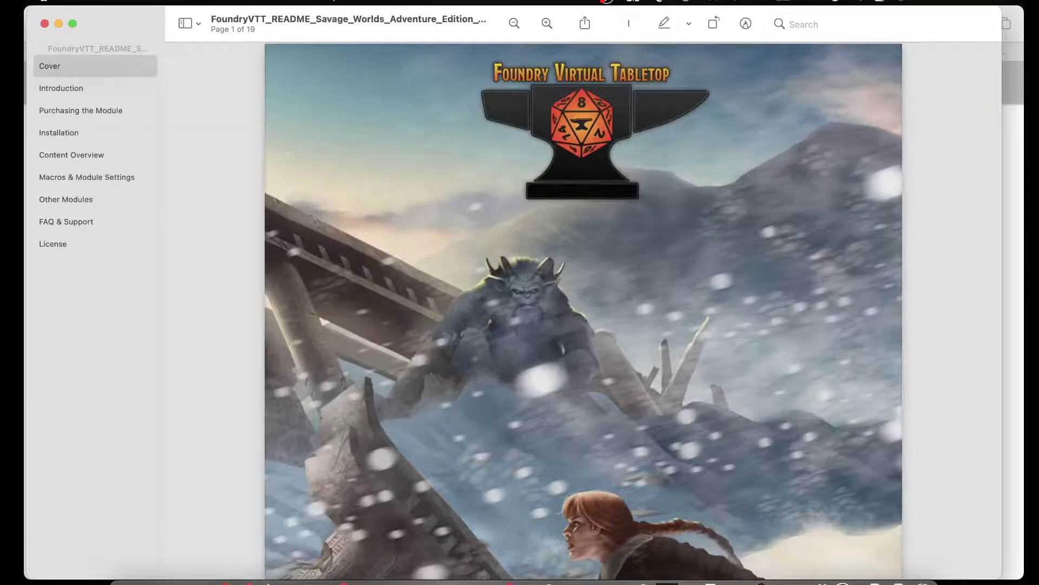
{"action": "scroll", "coordinate": [611, 346], "scroll_direction": "down", "scroll_amount": 15}
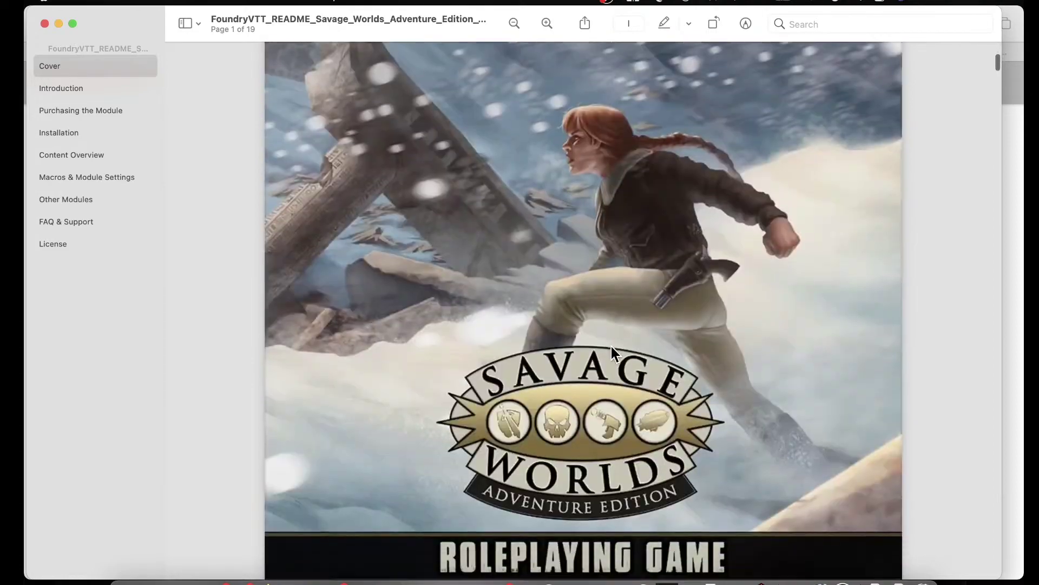
{"action": "scroll", "coordinate": [612, 352], "scroll_direction": "down", "scroll_amount": 3}
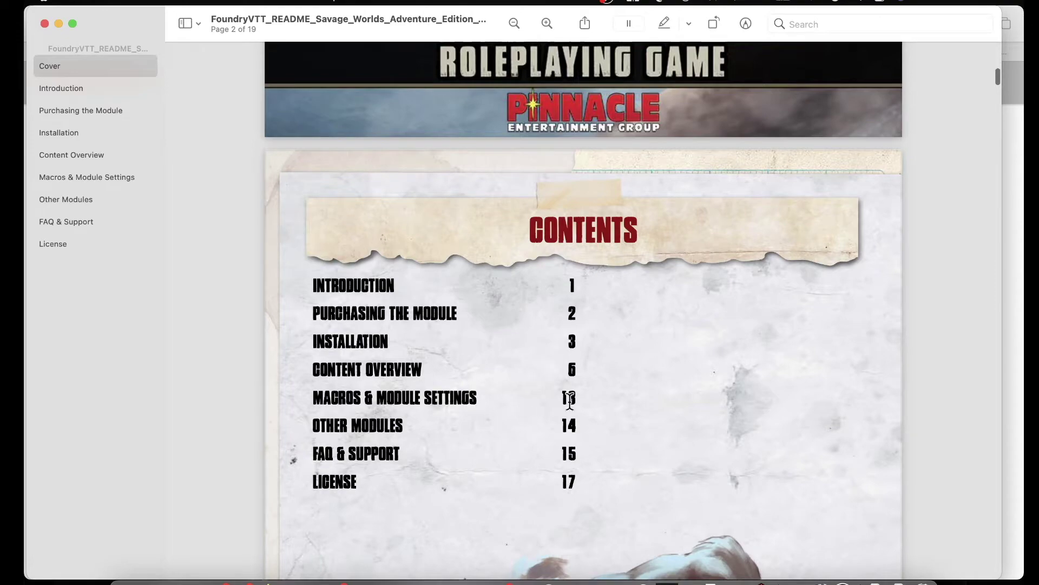
{"action": "scroll", "coordinate": [570, 401], "scroll_direction": "down", "scroll_amount": 4}
{"action": "scroll", "coordinate": [570, 401], "scroll_direction": "down", "scroll_amount": 20}
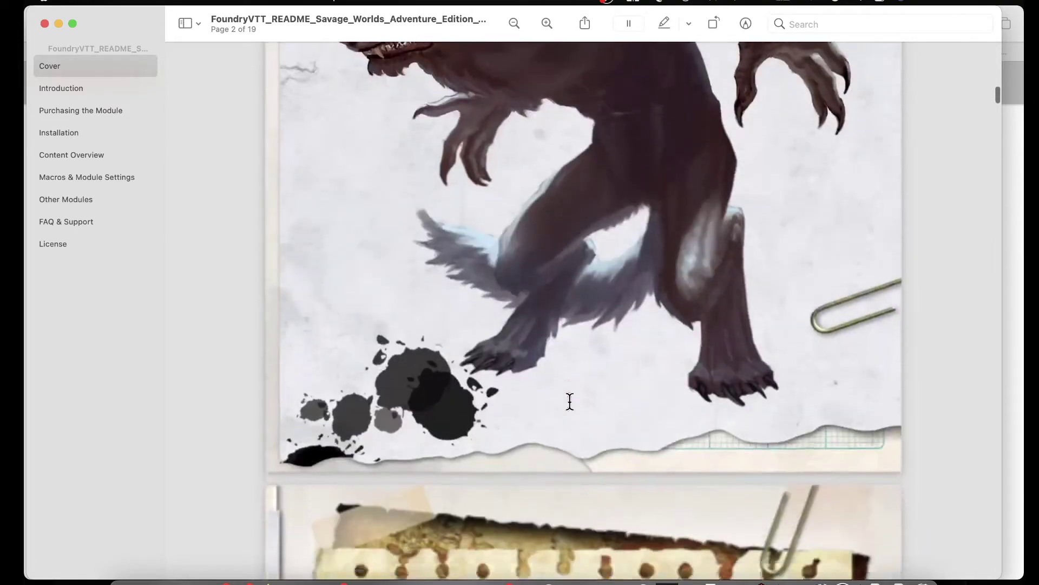
{"action": "scroll", "coordinate": [570, 401], "scroll_direction": "down", "scroll_amount": 20}
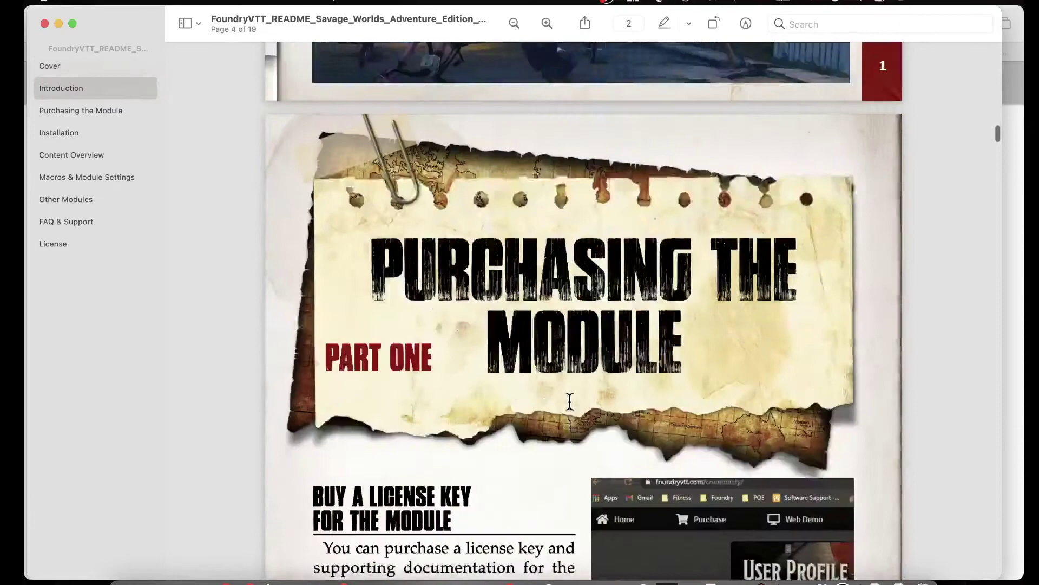
{"action": "scroll", "coordinate": [570, 401], "scroll_direction": "down", "scroll_amount": 3}
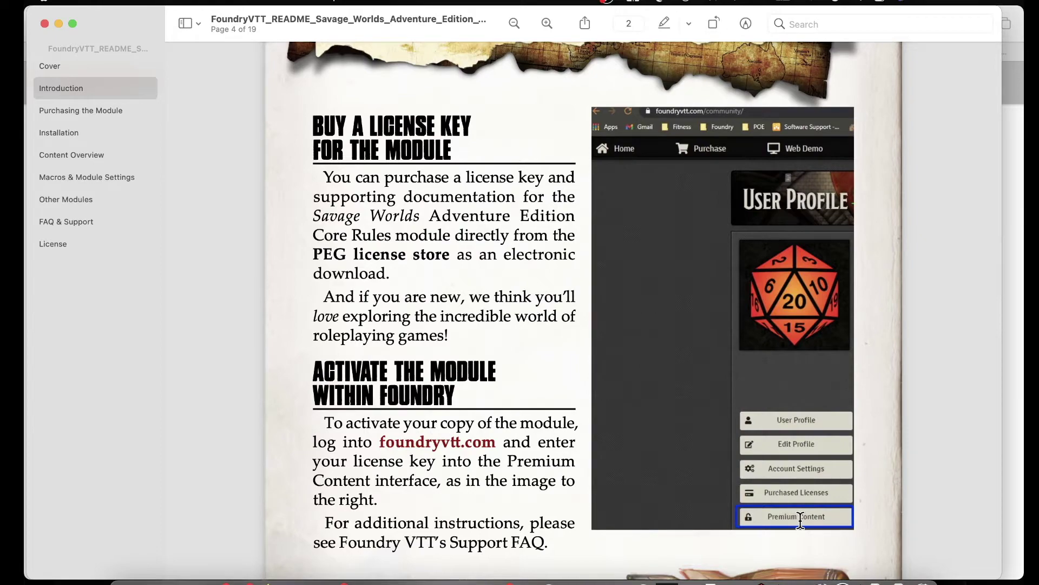
{"action": "scroll", "coordinate": [652, 508], "scroll_direction": "down", "scroll_amount": 10}
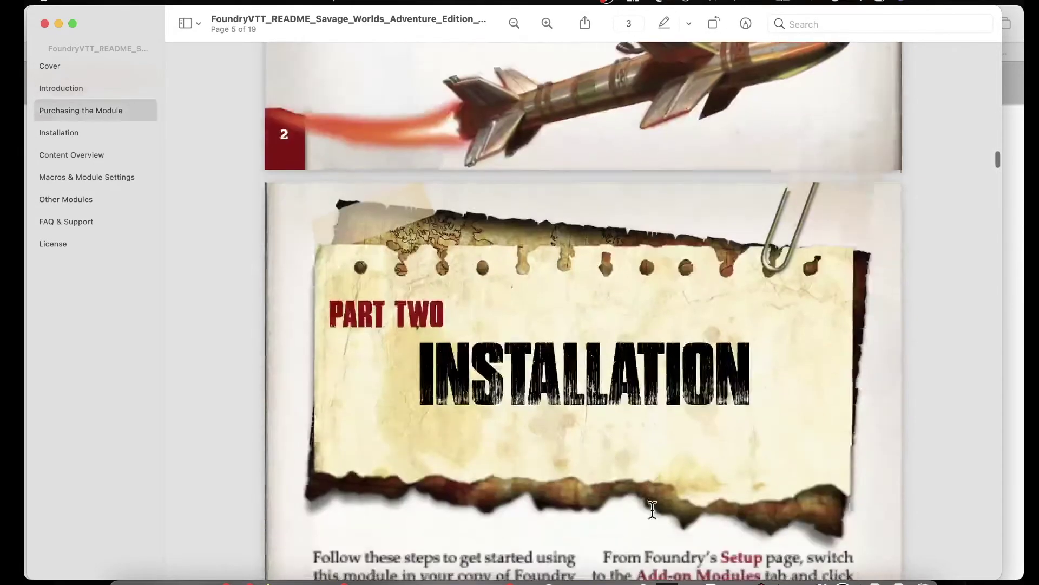
{"action": "scroll", "coordinate": [651, 508], "scroll_direction": "down", "scroll_amount": 4}
{"action": "scroll", "coordinate": [652, 507], "scroll_direction": "down", "scroll_amount": 3}
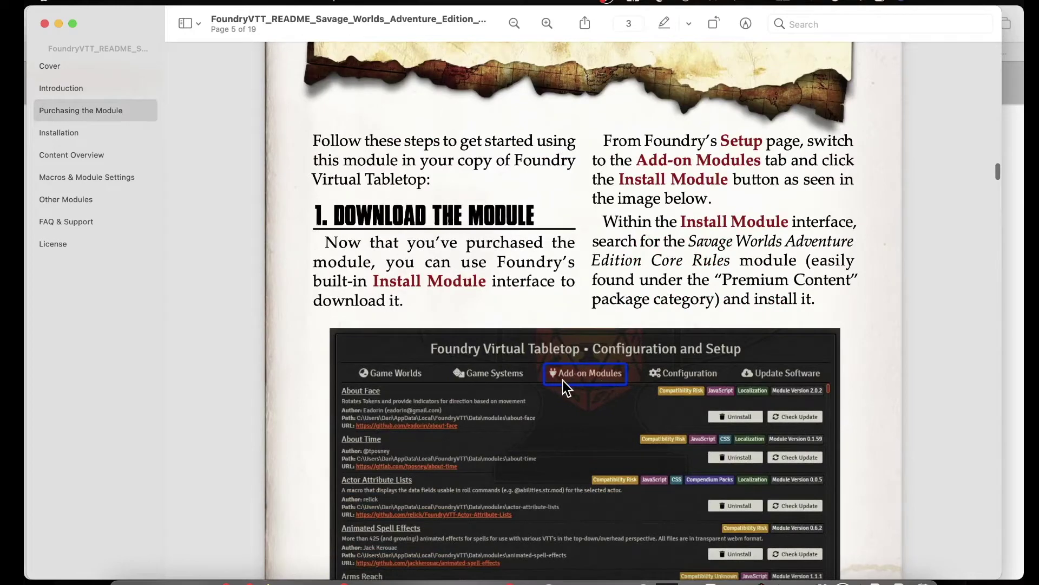
{"action": "scroll", "coordinate": [566, 381], "scroll_direction": "down", "scroll_amount": 3}
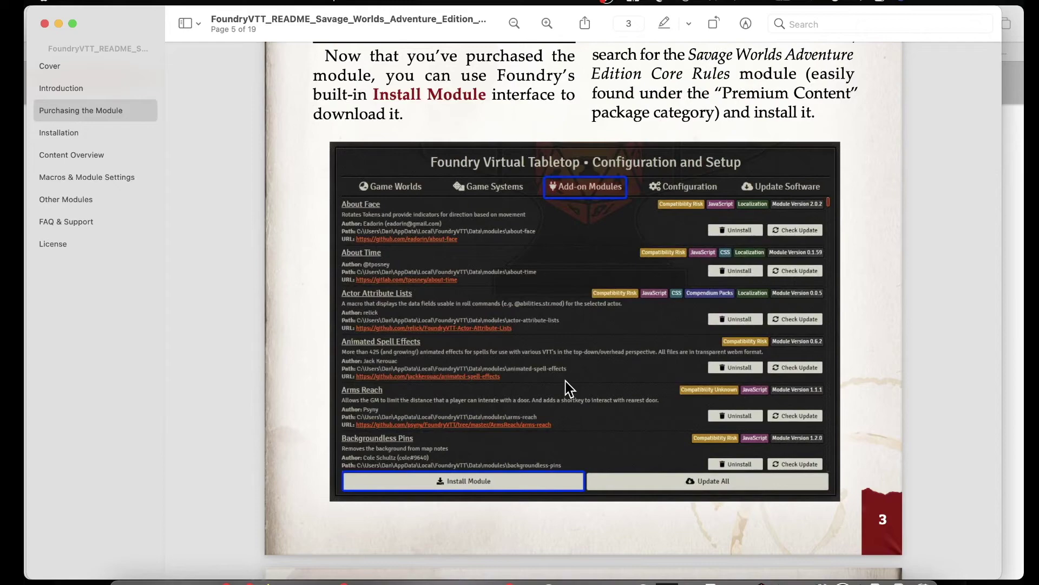
{"action": "scroll", "coordinate": [566, 381], "scroll_direction": "down", "scroll_amount": 4}
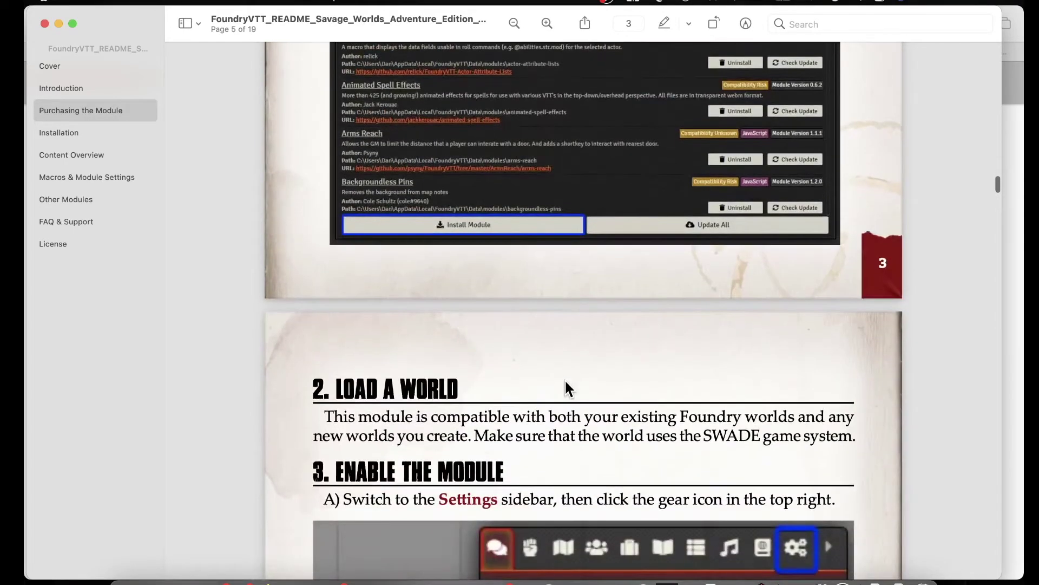
{"action": "scroll", "coordinate": [566, 381], "scroll_direction": "down", "scroll_amount": 2}
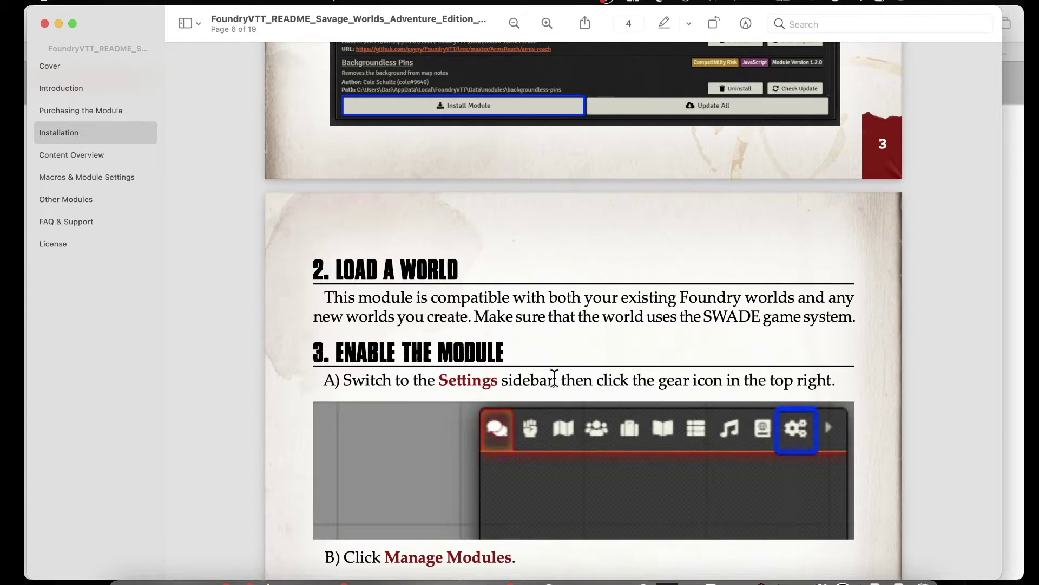
- Switch to Foundry Virtual Tabletop and look through the installed add-on modules, including the Savage Worlds core rules and SWADE modules
{"action": "key", "text": "super+Tab"}
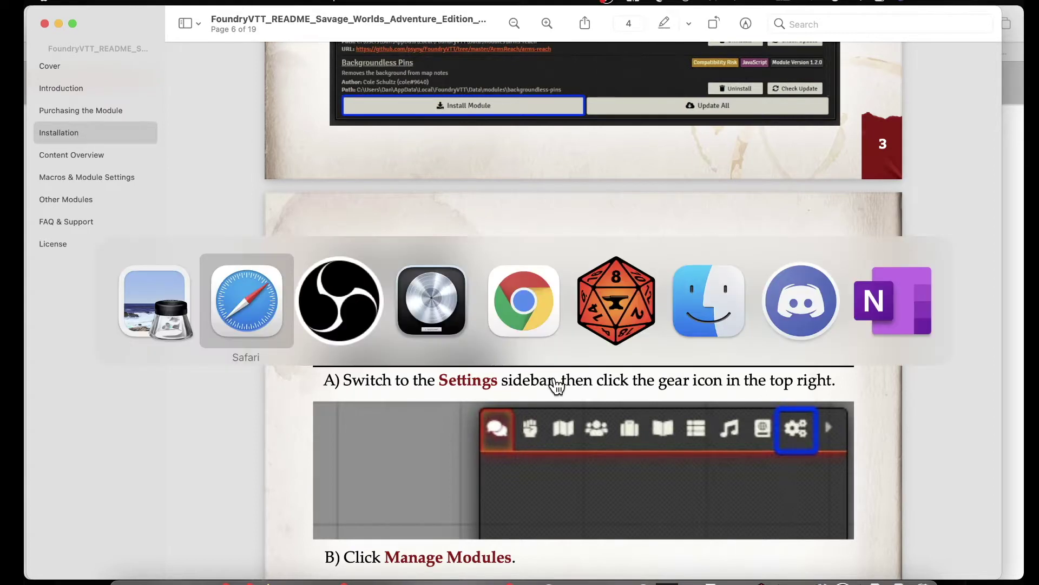
{"action": "key", "text": "super+Tab"}
{"action": "key", "text": "super+Tab"}
{"action": "key", "text": "super+Tab"}
{"action": "key", "text": "super+Tab"}
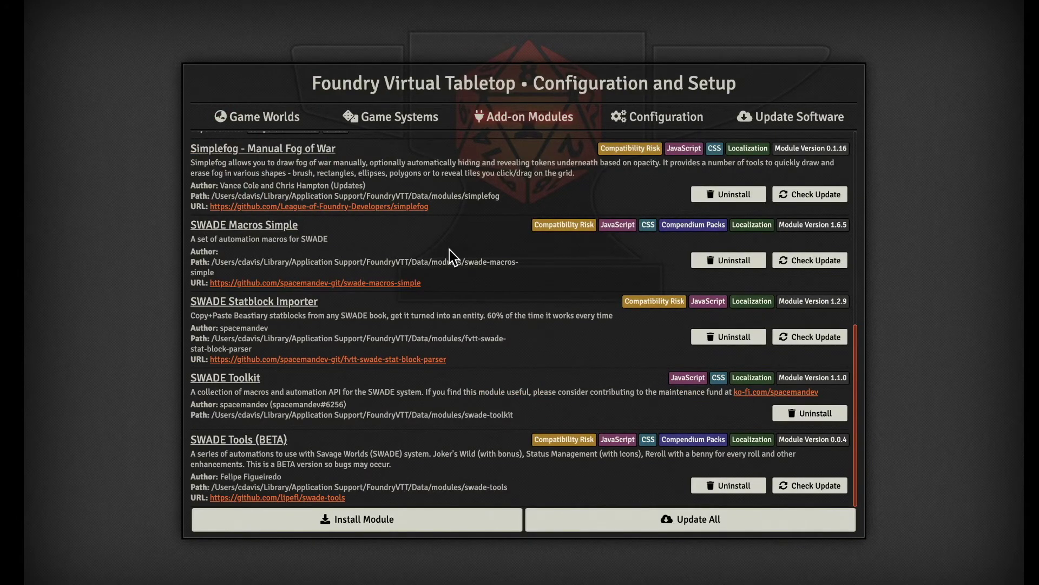
{"action": "scroll", "coordinate": [449, 249], "scroll_direction": "up", "scroll_amount": 10}
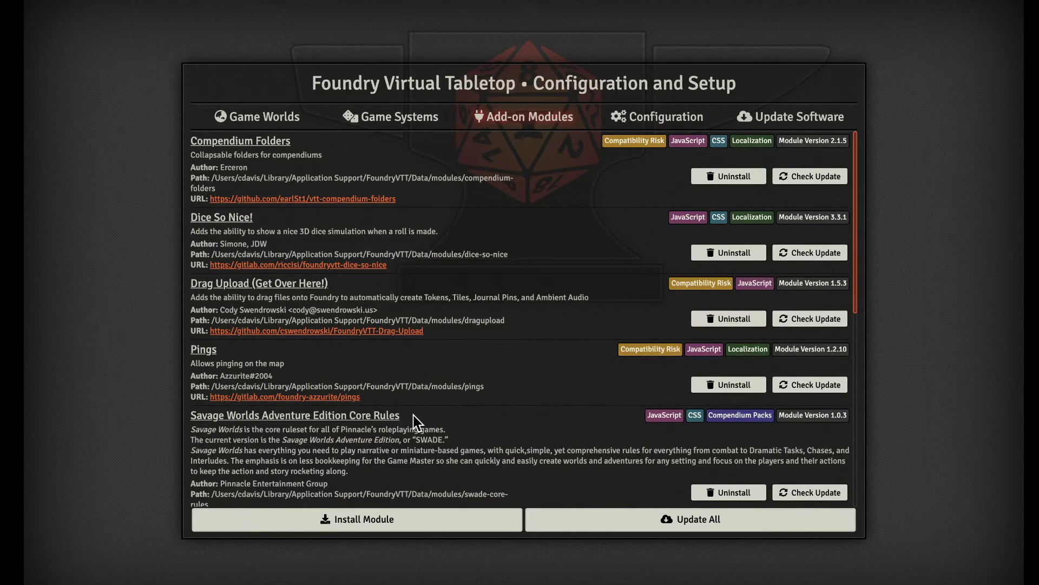
{"action": "scroll", "coordinate": [417, 423], "scroll_direction": "down", "scroll_amount": 5}
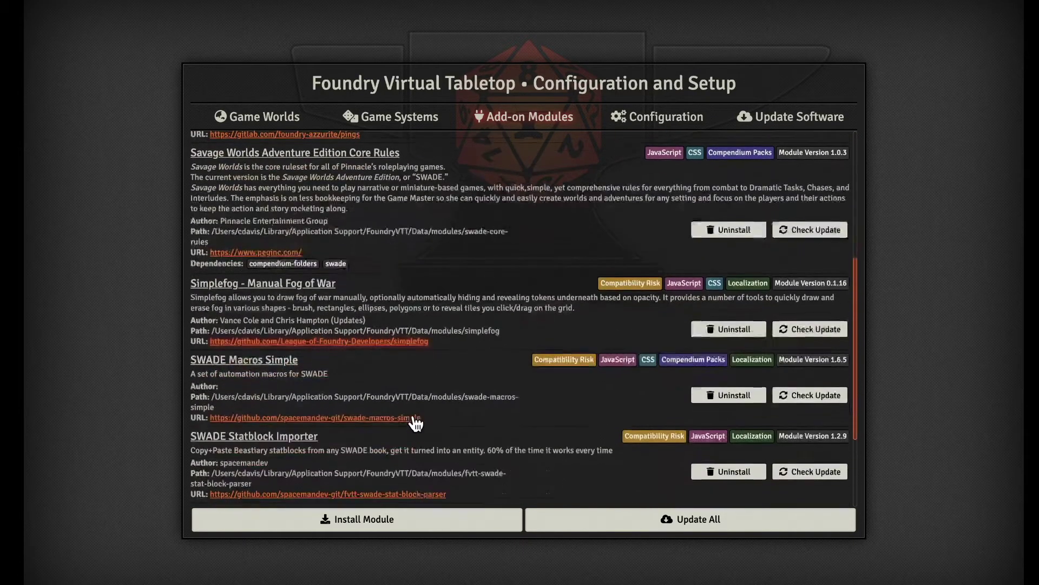
{"action": "scroll", "coordinate": [417, 422], "scroll_direction": "down", "scroll_amount": 2}
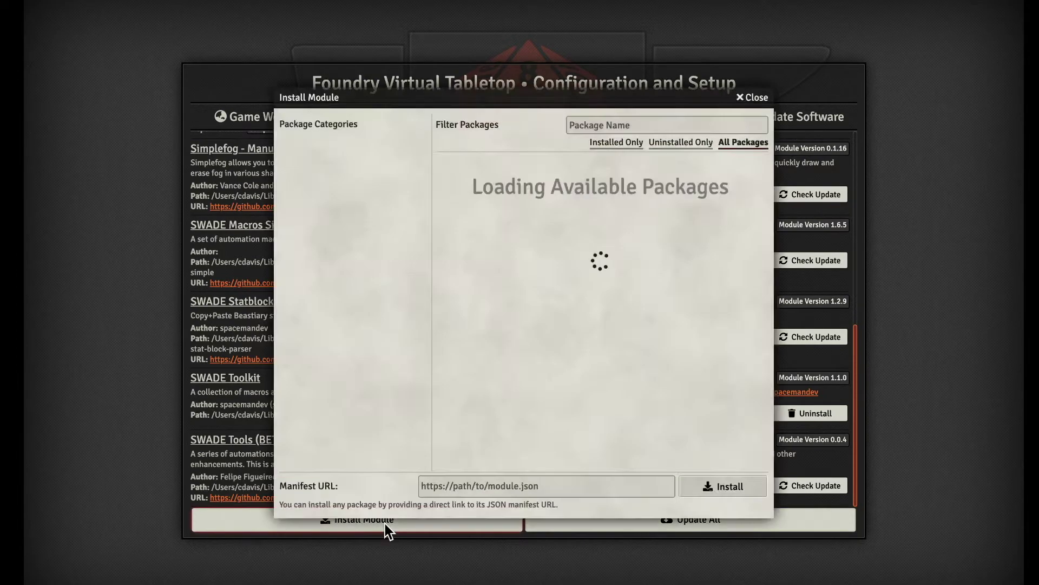
- Inspect the manifest URL field for installing a module, then close the Install Module dialog
{"action": "left_click", "coordinate": [522, 486]}
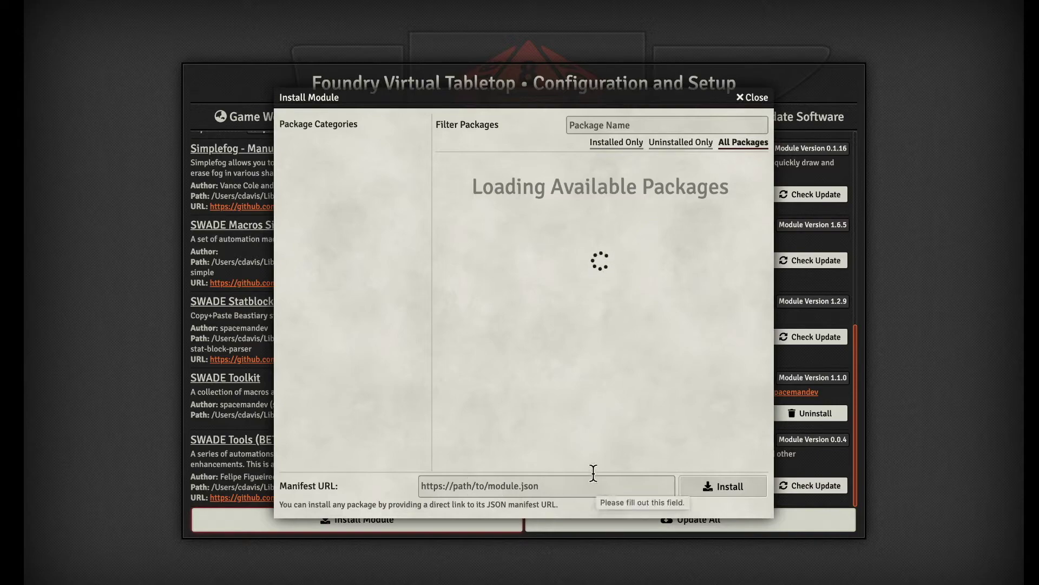
{"action": "left_click", "coordinate": [758, 107]}
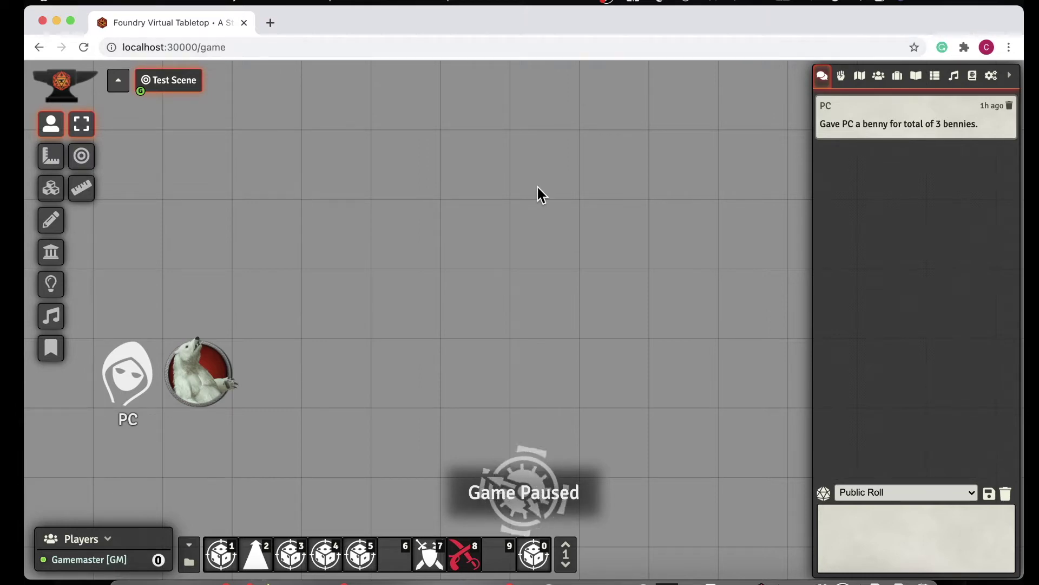
- Review which modules are enabled in the current game world, then close Module Management
{"action": "left_click", "coordinate": [995, 79]}
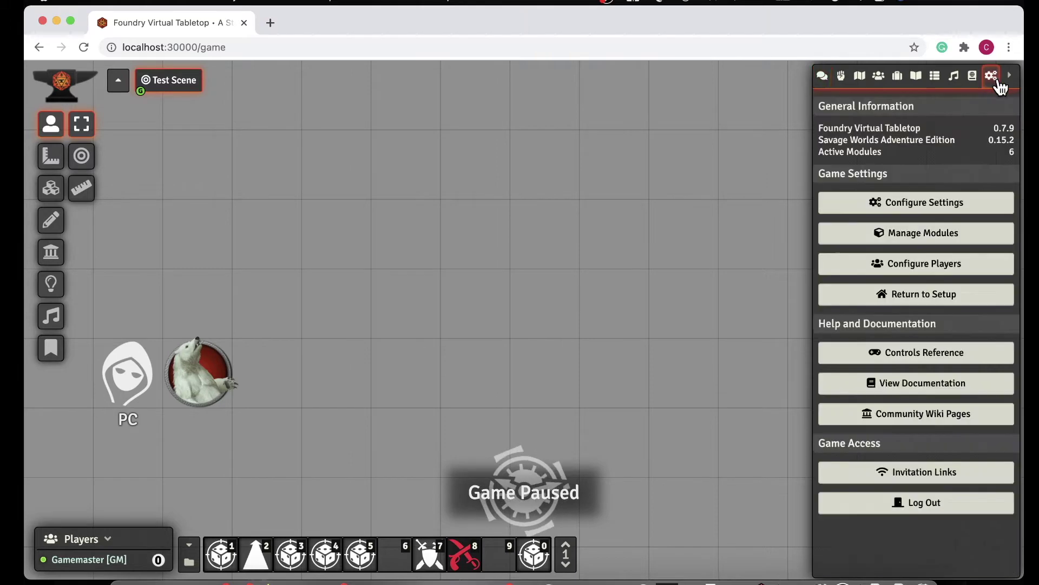
{"action": "left_click", "coordinate": [956, 234]}
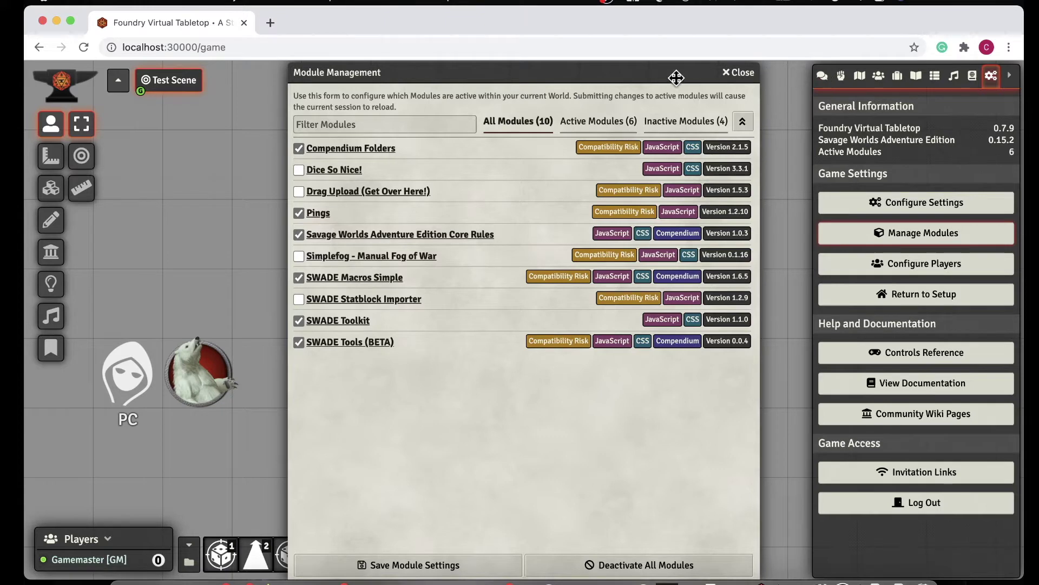
{"action": "left_click", "coordinate": [739, 73]}
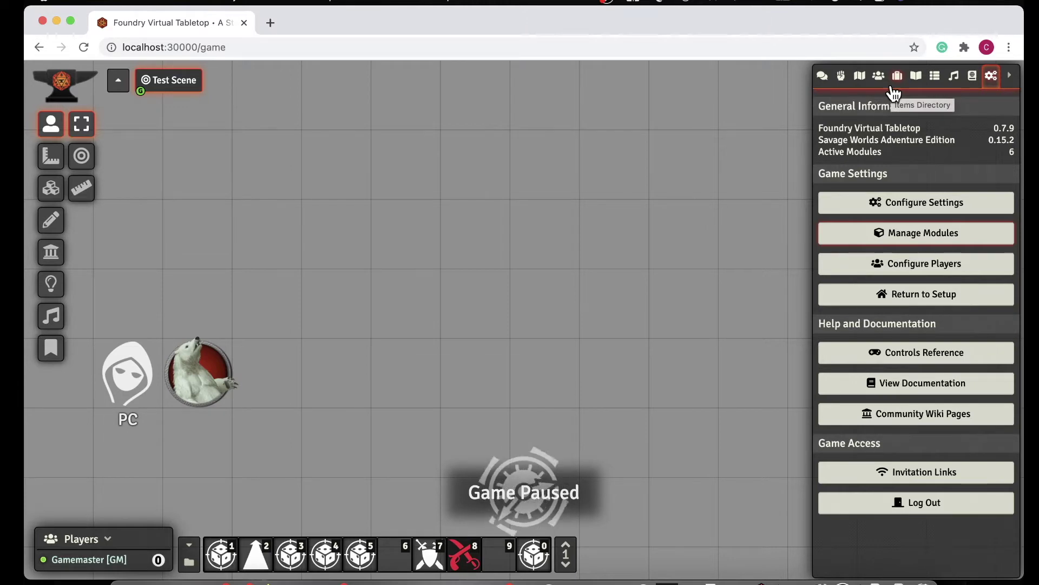
- Open the PC actor's character sheet and show its inventory
{"action": "left_click", "coordinate": [878, 78]}
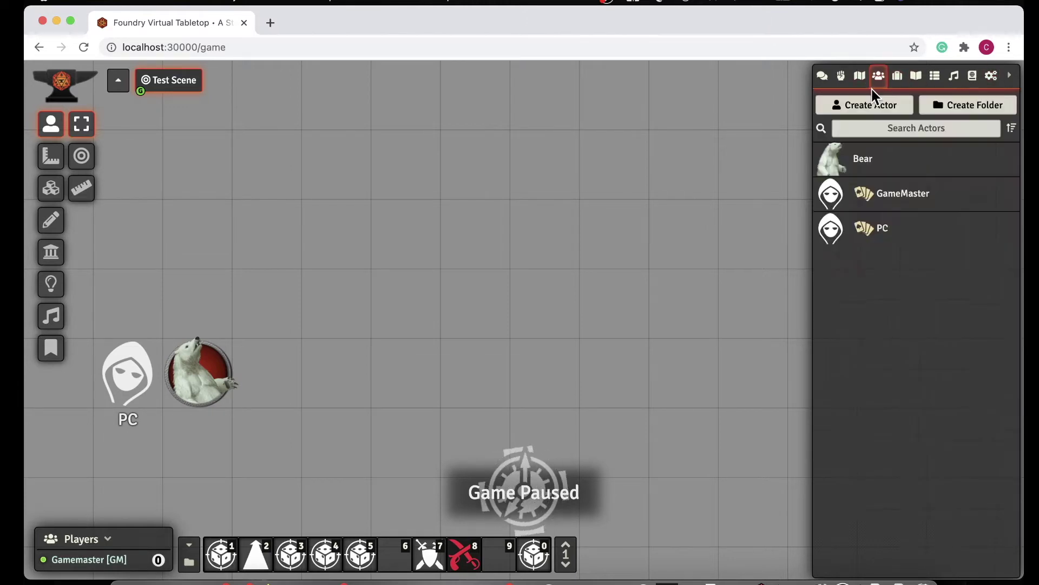
{"action": "left_click", "coordinate": [882, 229]}
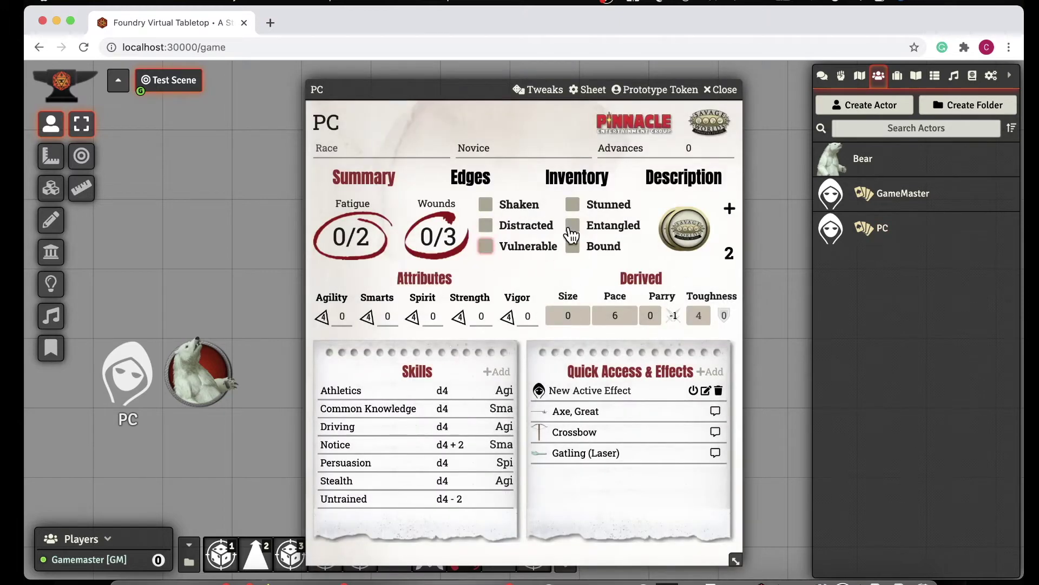
{"action": "left_click", "coordinate": [579, 186]}
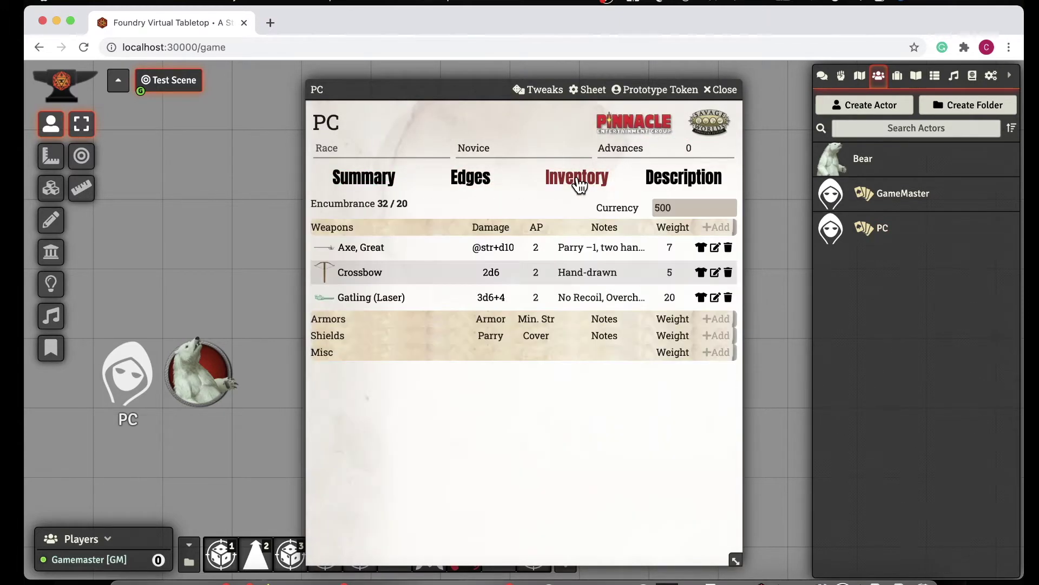
- Add Body Armor from the Futuristic armor in the SWADE Equipment compendium to the PC's inventory, then close the compendium
{"action": "left_click", "coordinate": [970, 76]}
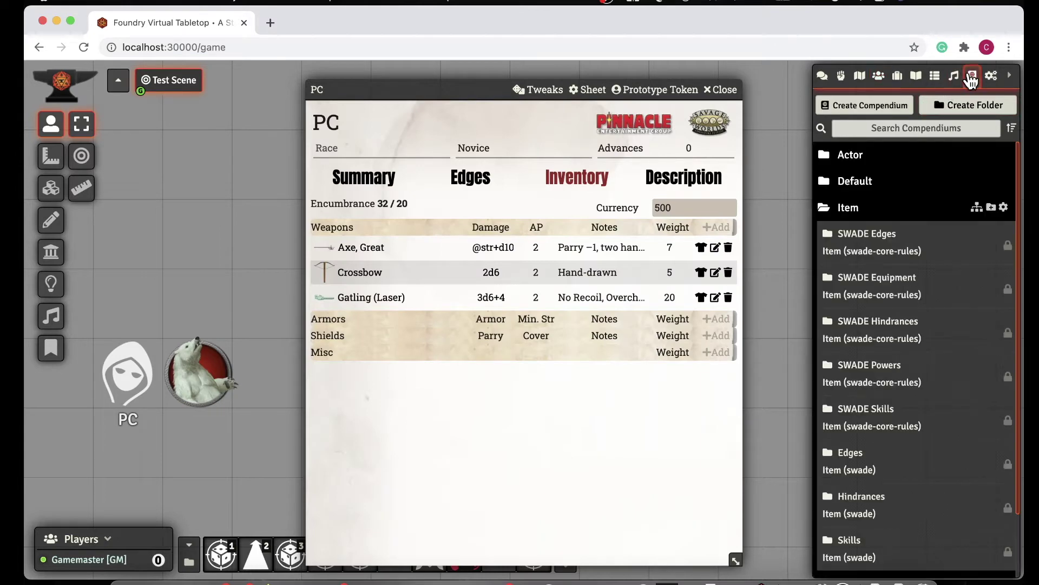
{"action": "left_click", "coordinate": [857, 155]}
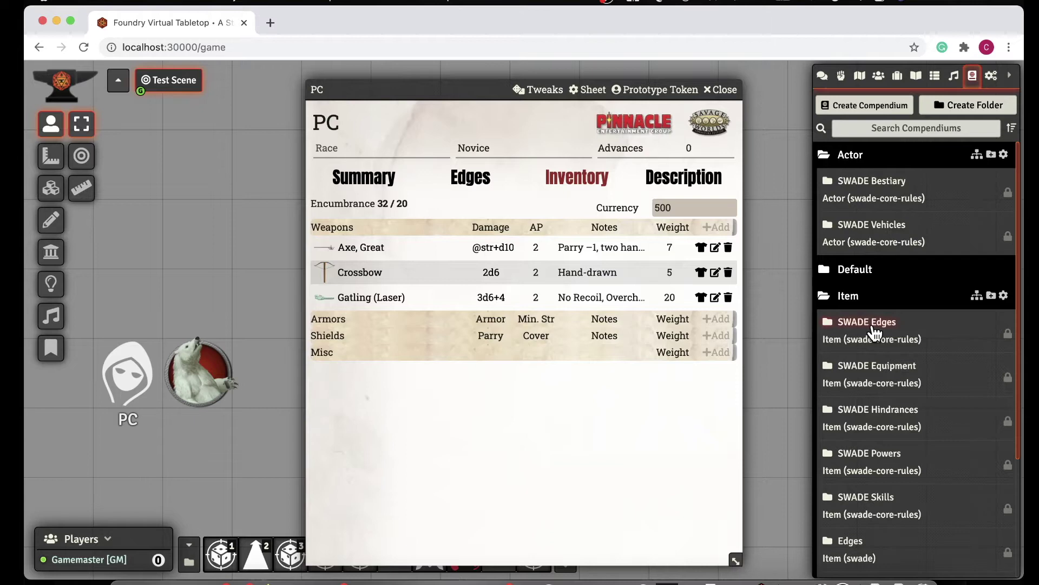
{"action": "left_click", "coordinate": [911, 374]}
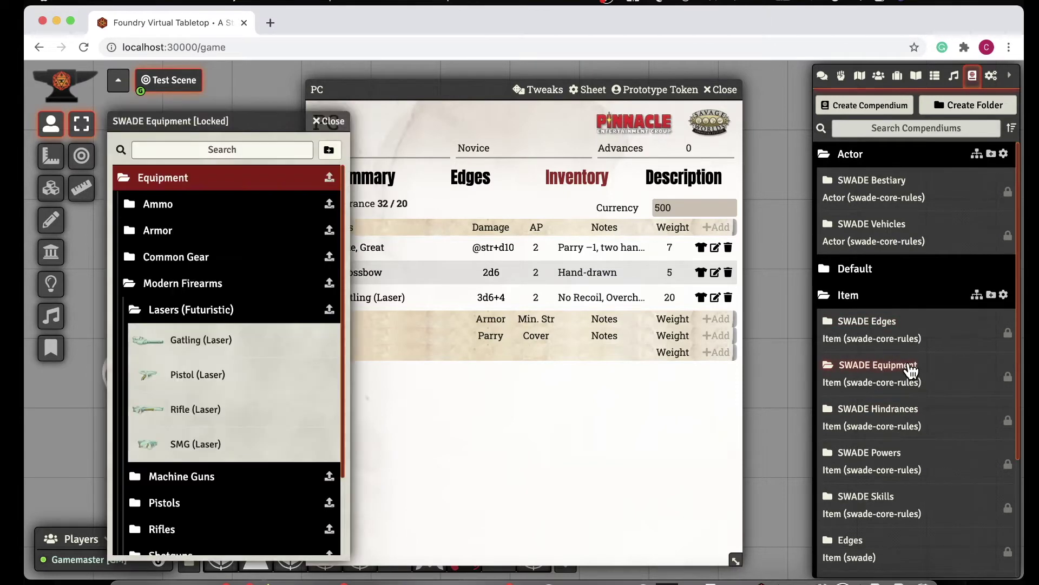
{"action": "left_click", "coordinate": [143, 230]}
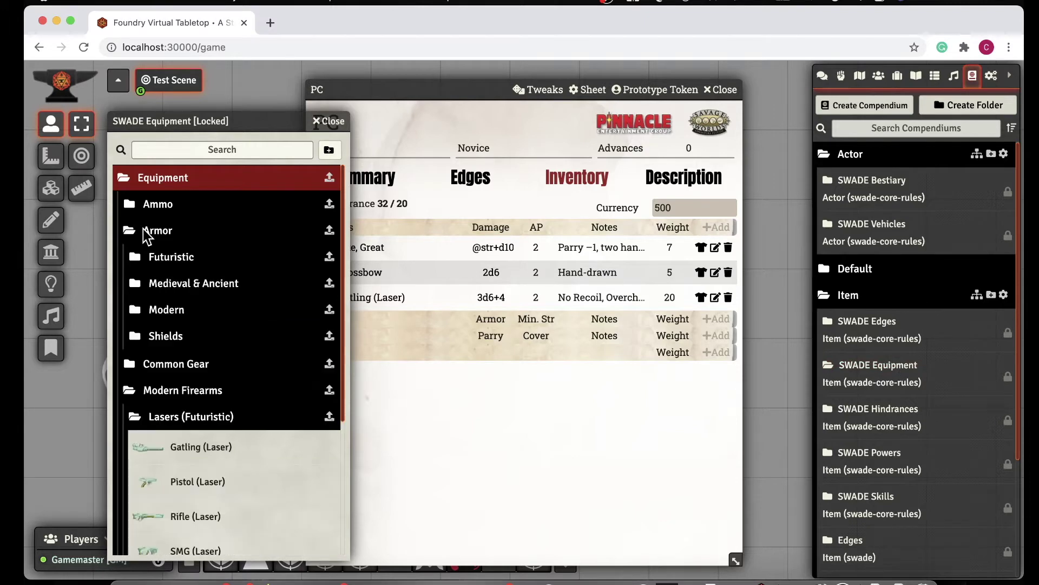
{"action": "left_click", "coordinate": [180, 256]}
{"action": "left_click_drag", "start_coordinate": [208, 360], "coordinate": [525, 412]}
{"action": "left_click", "coordinate": [329, 121]}
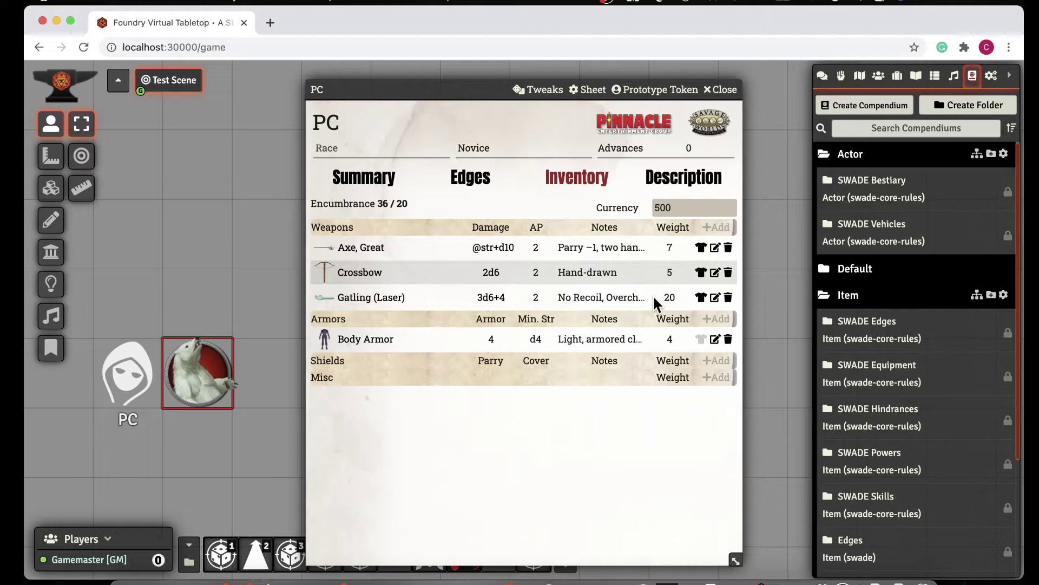
- Review the PC's Gatling (Laser) weapon details, then look over the character's edges and summary
{"action": "left_click", "coordinate": [714, 296]}
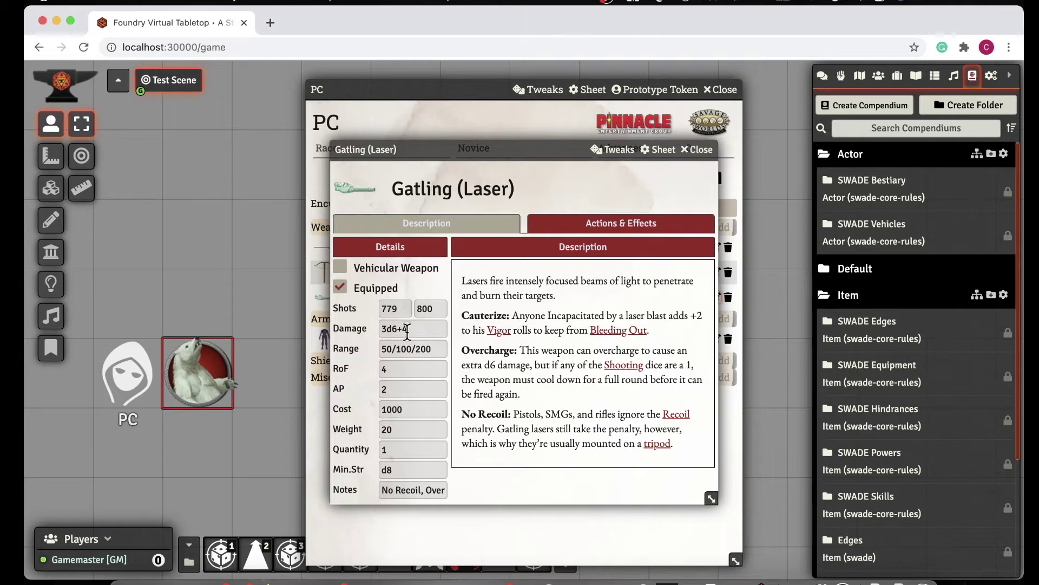
{"action": "left_click", "coordinate": [698, 149]}
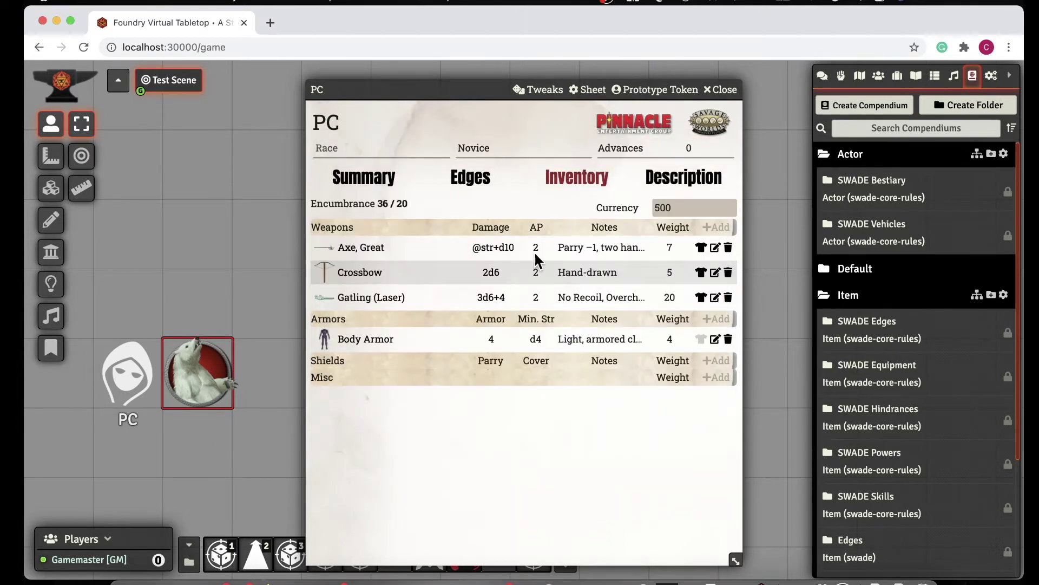
{"action": "left_click", "coordinate": [487, 192]}
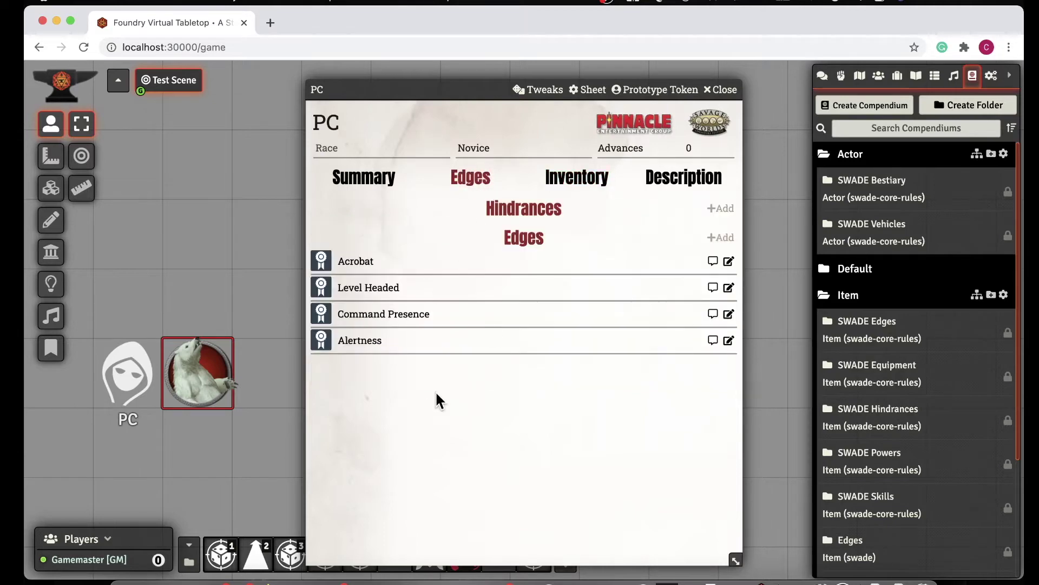
{"action": "left_click", "coordinate": [343, 180]}
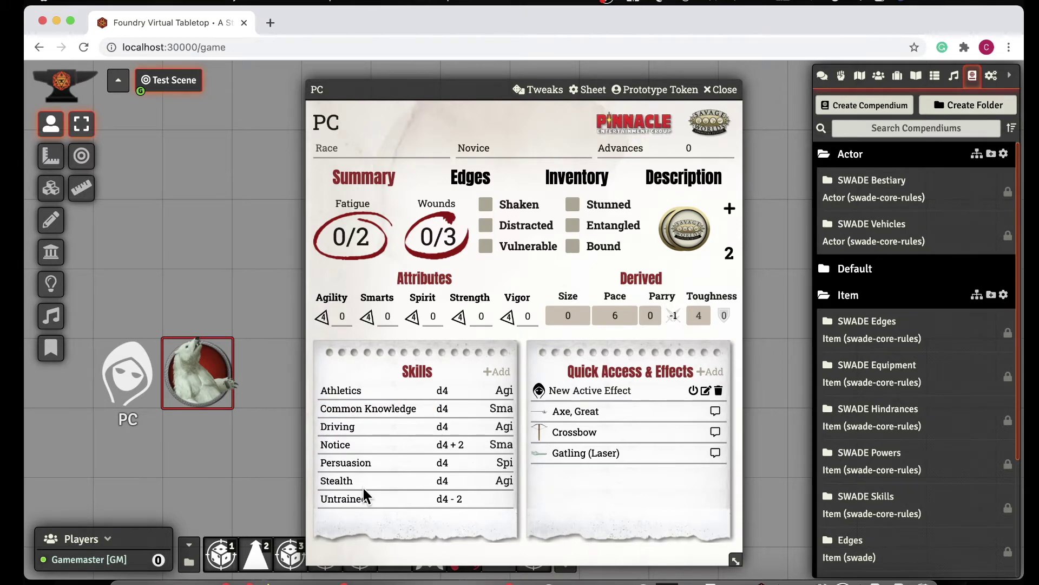
- Close the PC's character sheet and give a Benny to the Gamemaster
{"action": "left_click", "coordinate": [724, 90]}
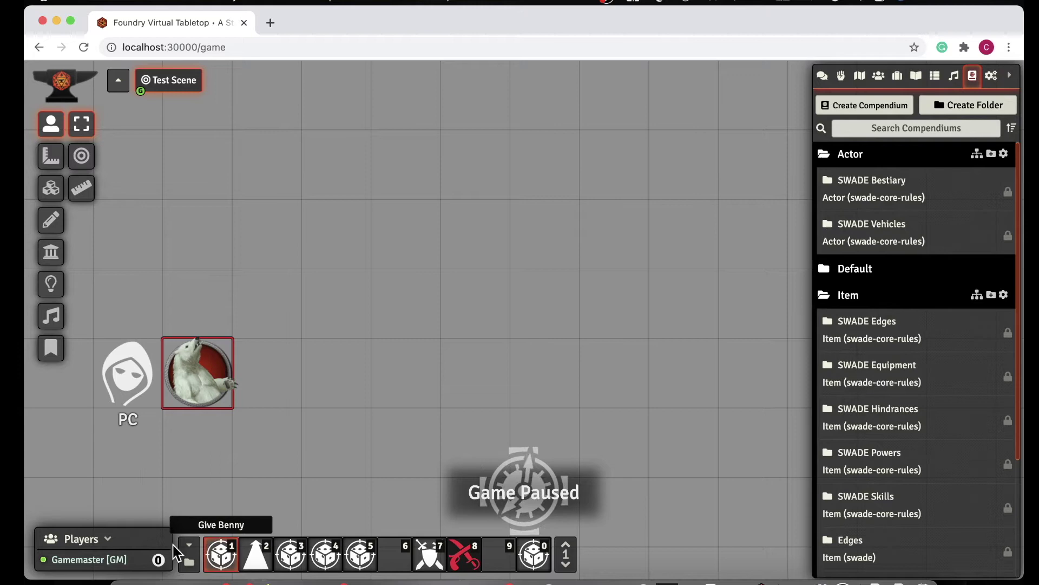
{"action": "right_click", "coordinate": [93, 561]}
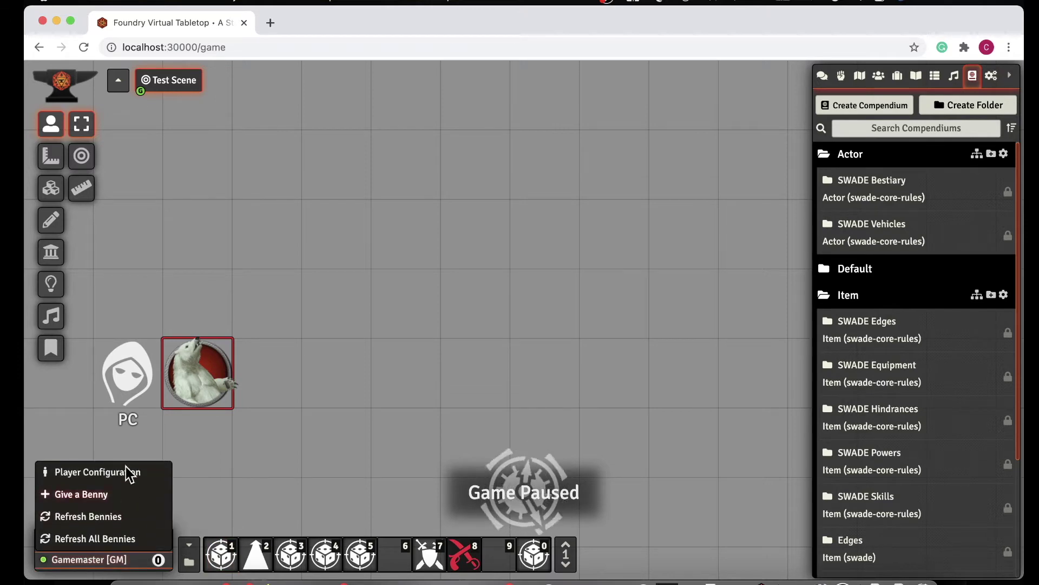
{"action": "left_click", "coordinate": [91, 496]}
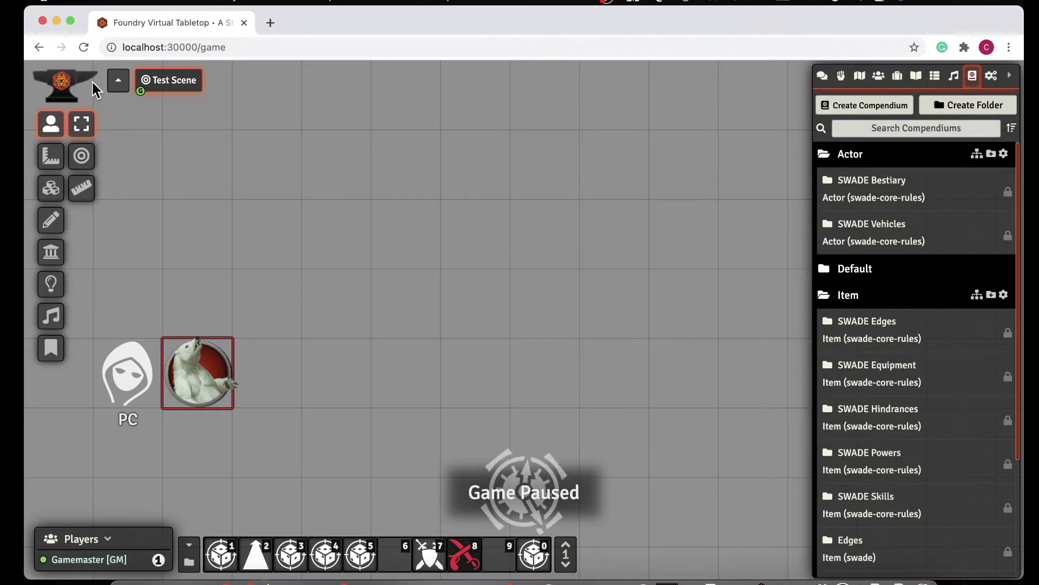
- Place a Medium Blast Template in the open area of the scene, then delete it
{"action": "left_click", "coordinate": [51, 155]}
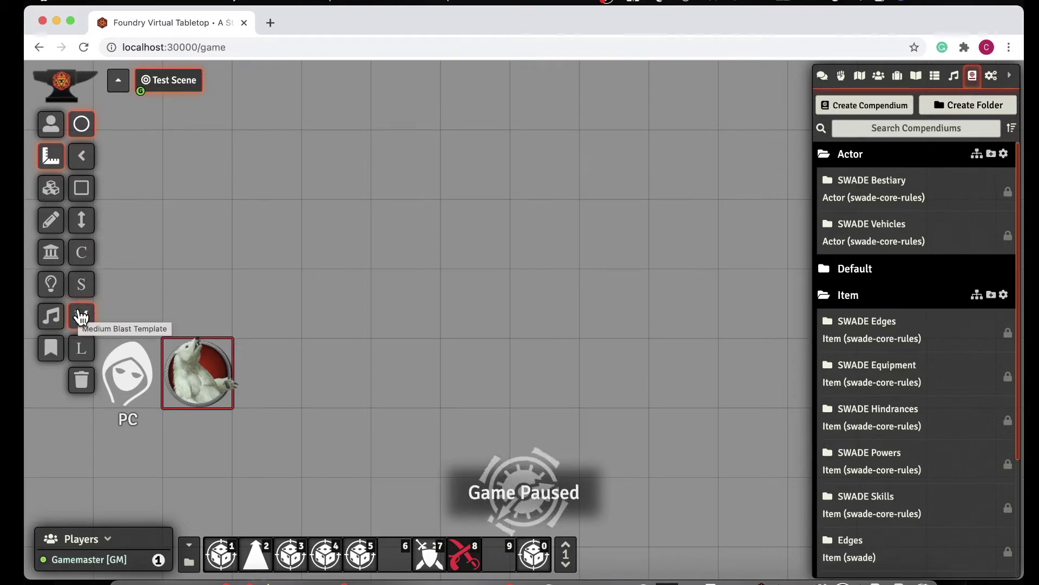
{"action": "left_click", "coordinate": [81, 317]}
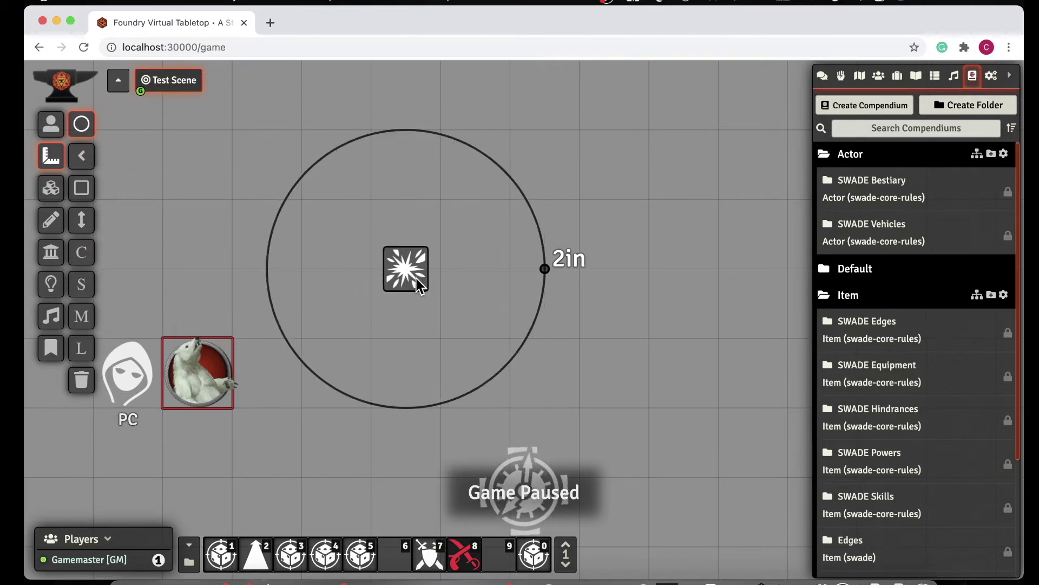
{"action": "left_click", "coordinate": [420, 284]}
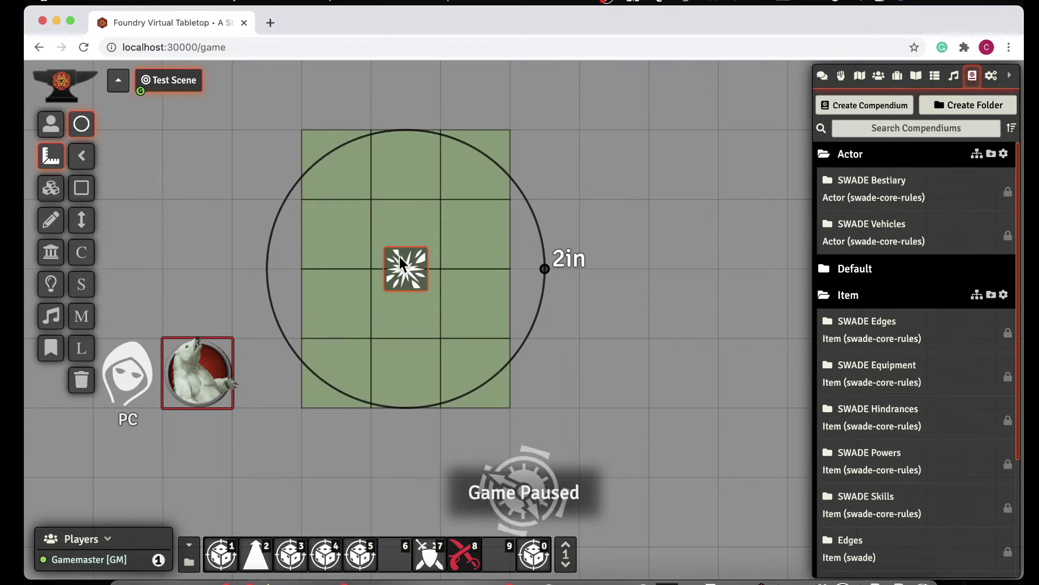
{"action": "key", "text": "Delete"}
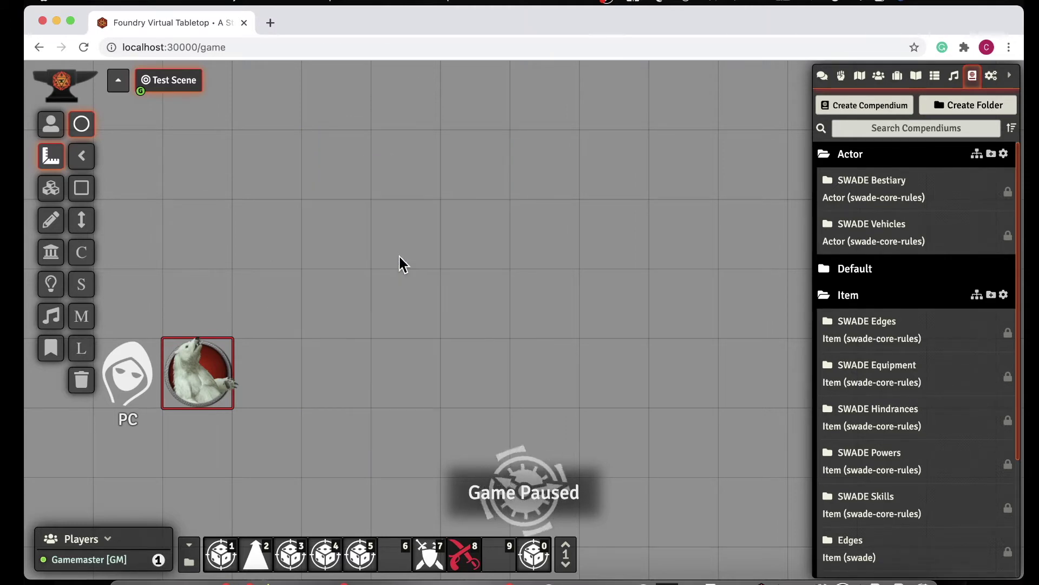
- Advance the combat encounter to round 8 and pick the 5 of Spades as the PC's initiative card
{"action": "left_click", "coordinate": [841, 76]}
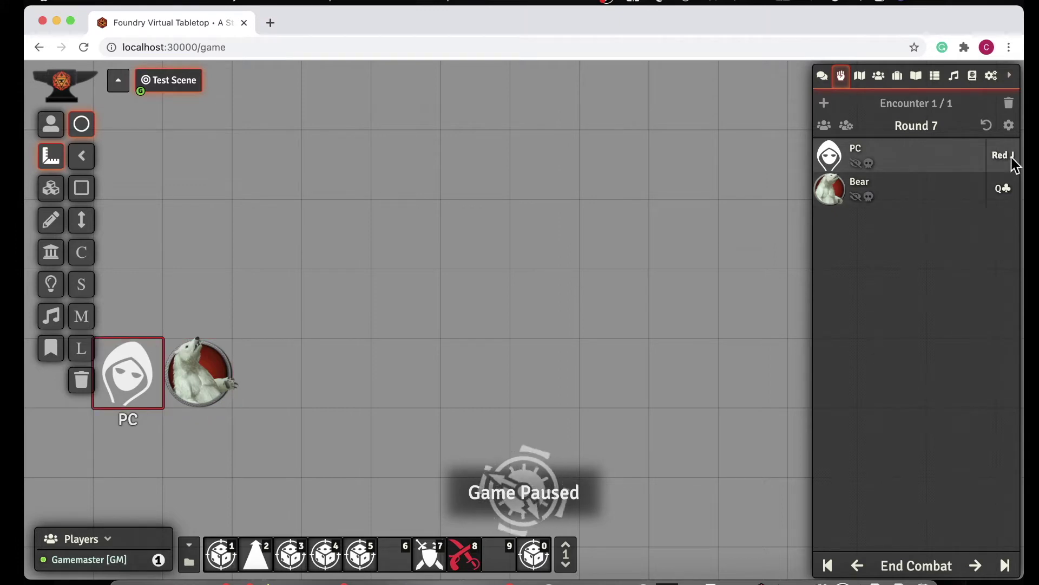
{"action": "left_click", "coordinate": [976, 569]}
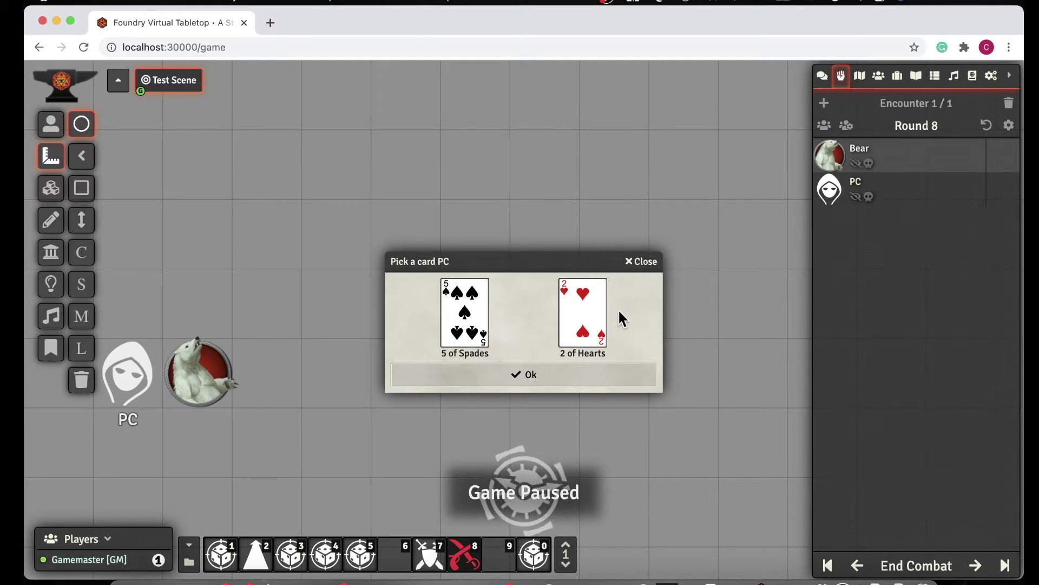
{"action": "left_click", "coordinate": [480, 325]}
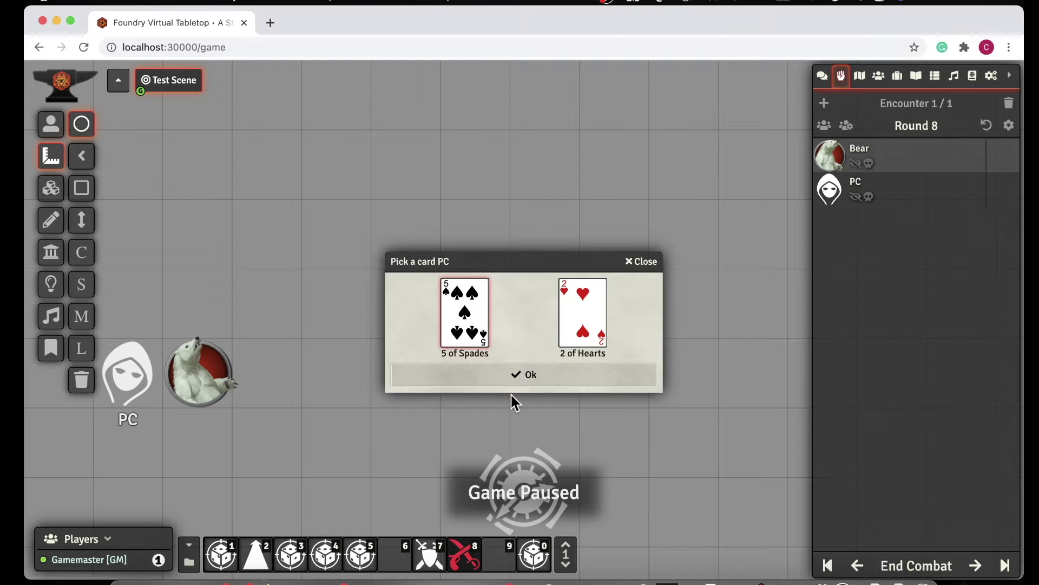
{"action": "left_click", "coordinate": [524, 373]}
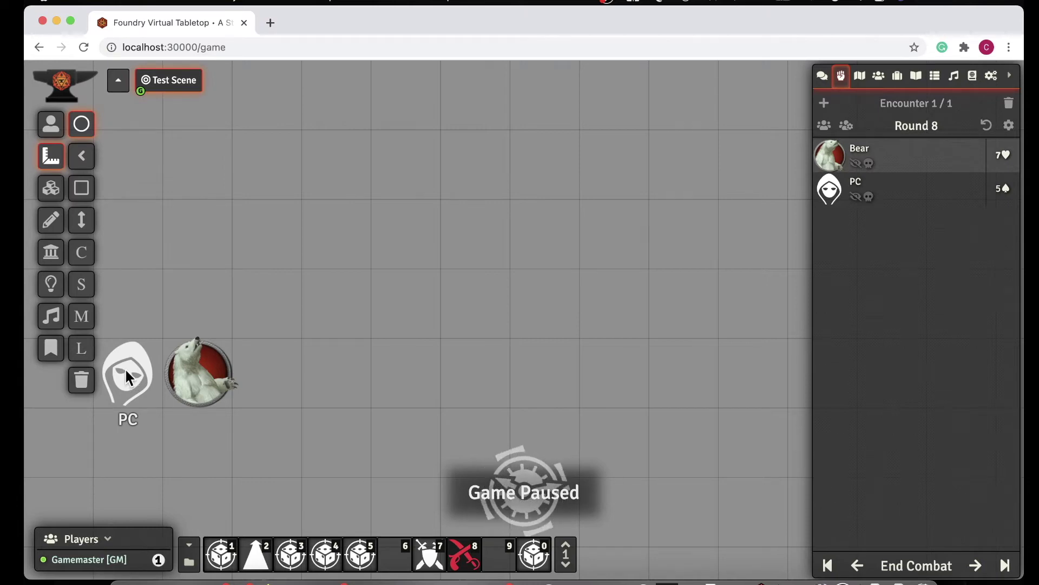
- Review the PC actor's SWADE Tweaks, including the Initiative options, then save them as they are and close the sheet
{"action": "left_click", "coordinate": [877, 77]}
{"action": "left_click", "coordinate": [878, 230]}
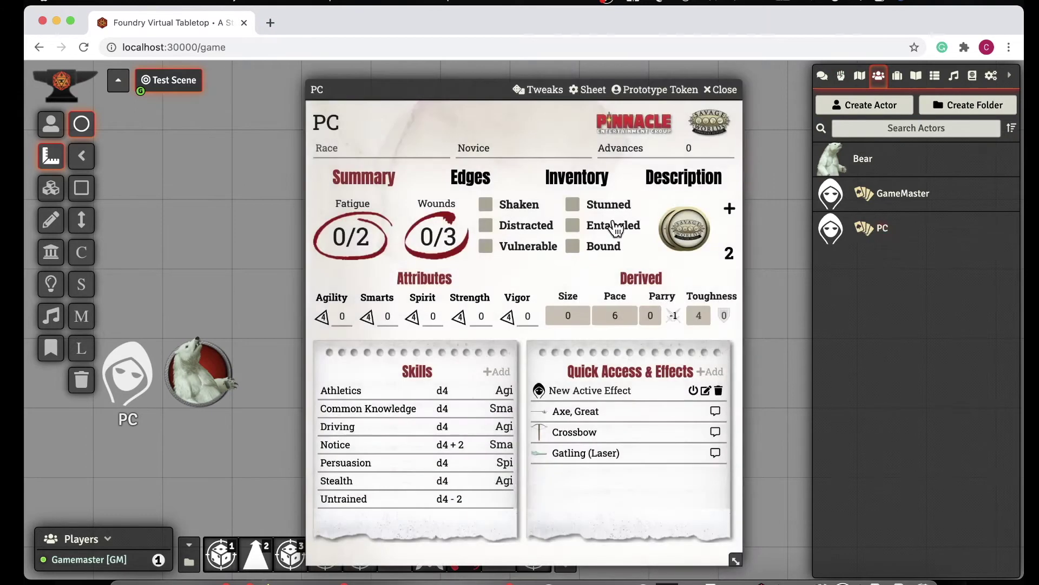
{"action": "left_click", "coordinate": [544, 90]}
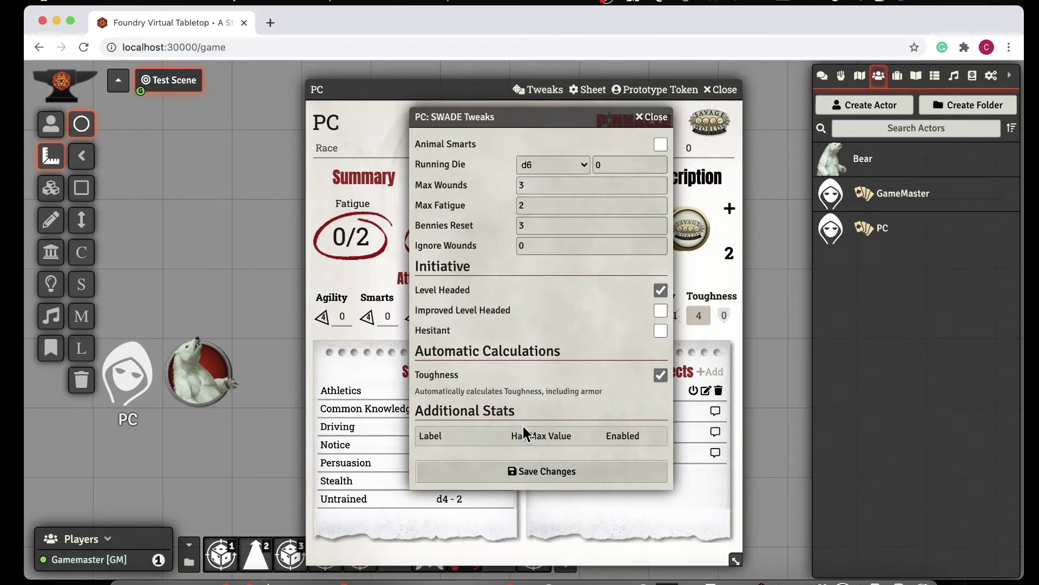
{"action": "left_click", "coordinate": [587, 479]}
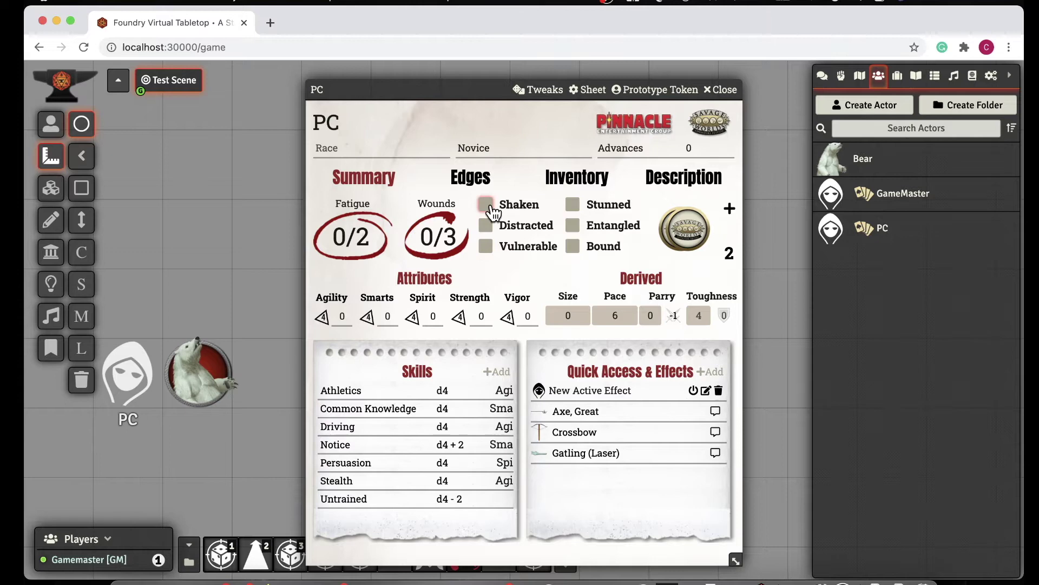
{"action": "key", "text": "Escape"}
- Look over the status effects available for the PC token, then hide them
{"action": "left_click", "coordinate": [138, 385]}
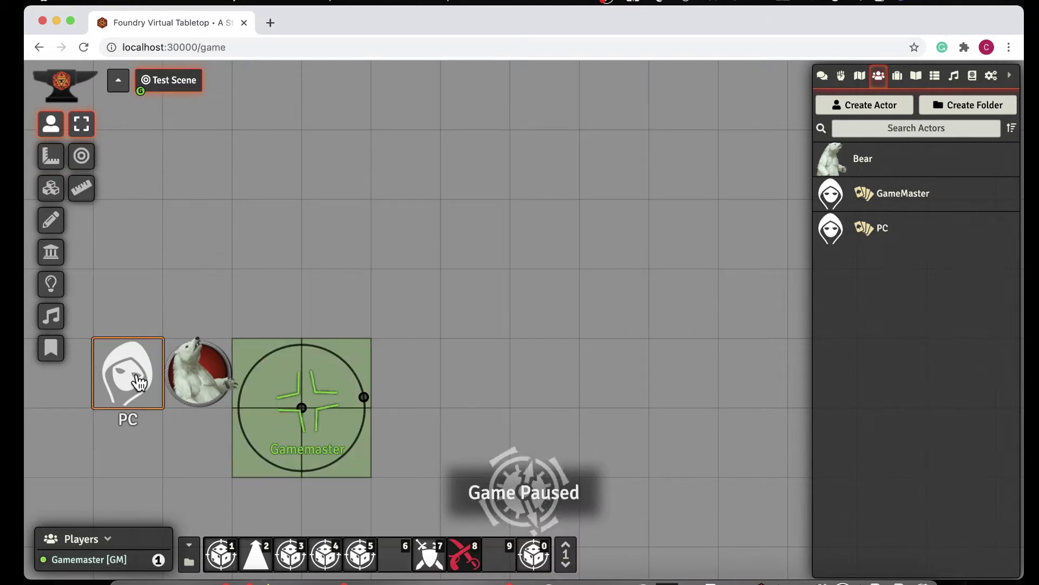
{"action": "right_click", "coordinate": [152, 381]}
{"action": "left_click", "coordinate": [184, 374]}
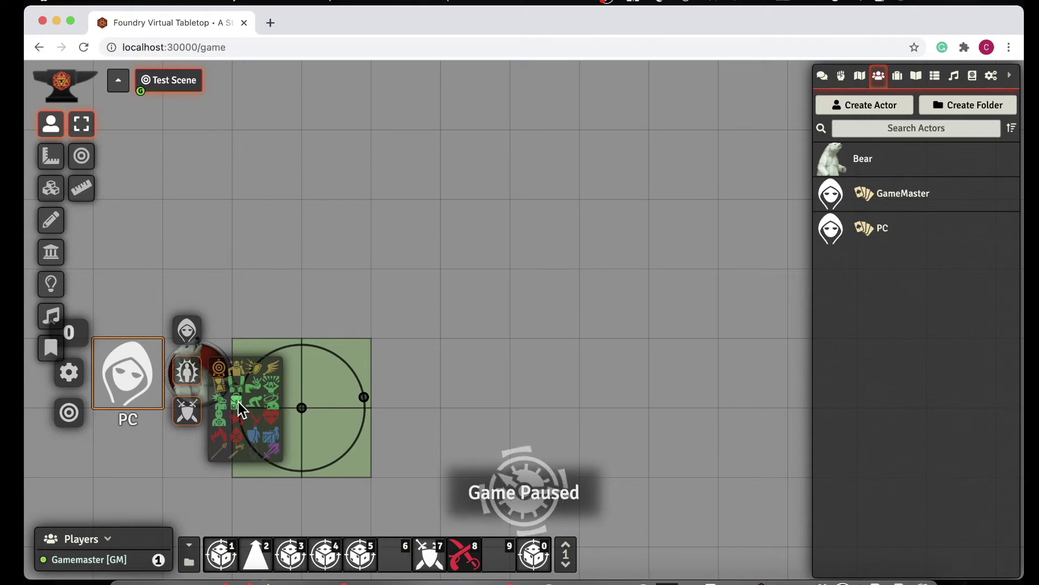
{"action": "left_click", "coordinate": [194, 371]}
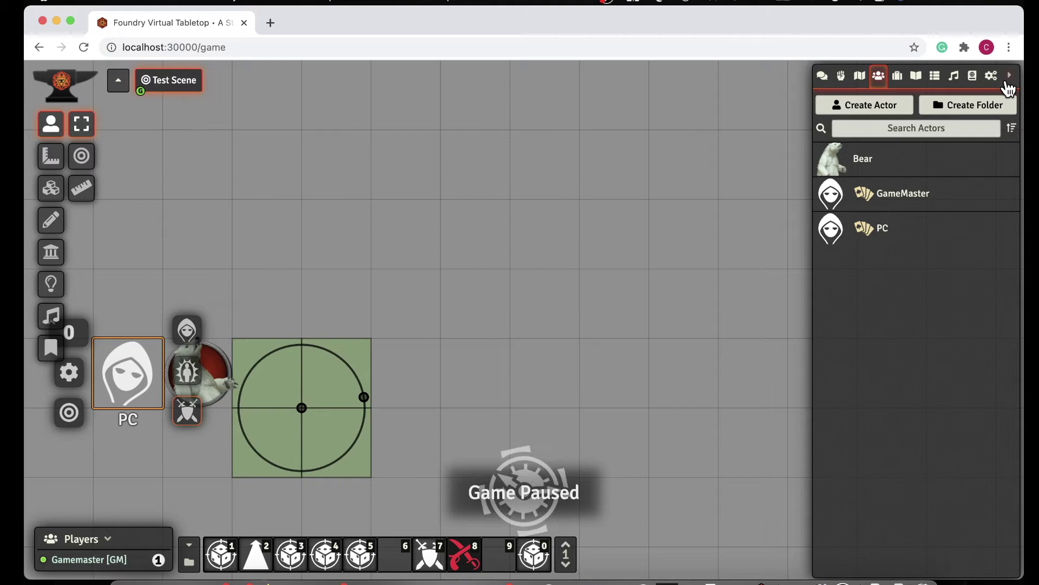
- Check the SWADE modules enabled in Module Management, then close it
{"action": "left_click", "coordinate": [993, 77]}
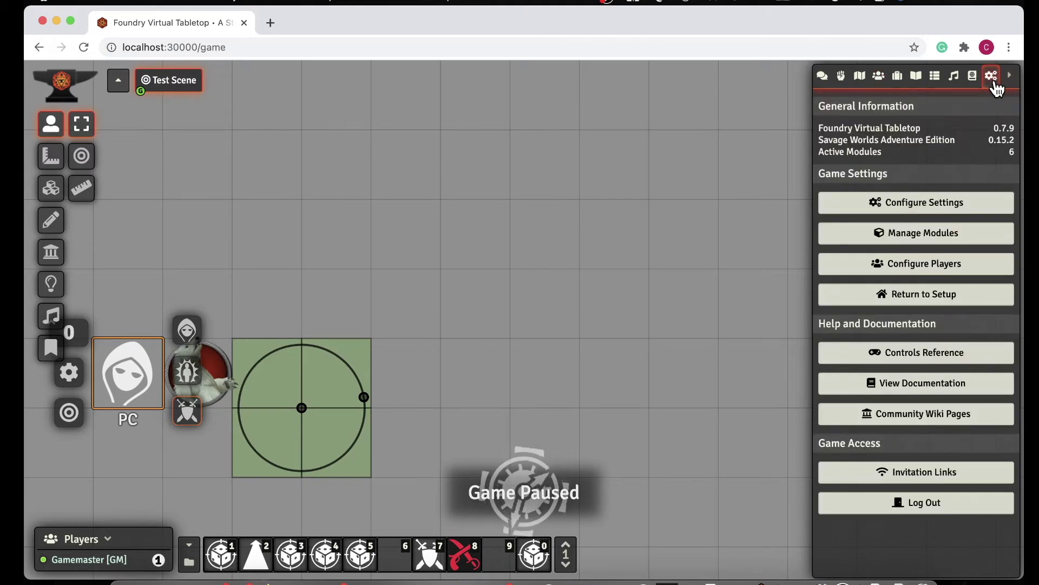
{"action": "left_click", "coordinate": [950, 232]}
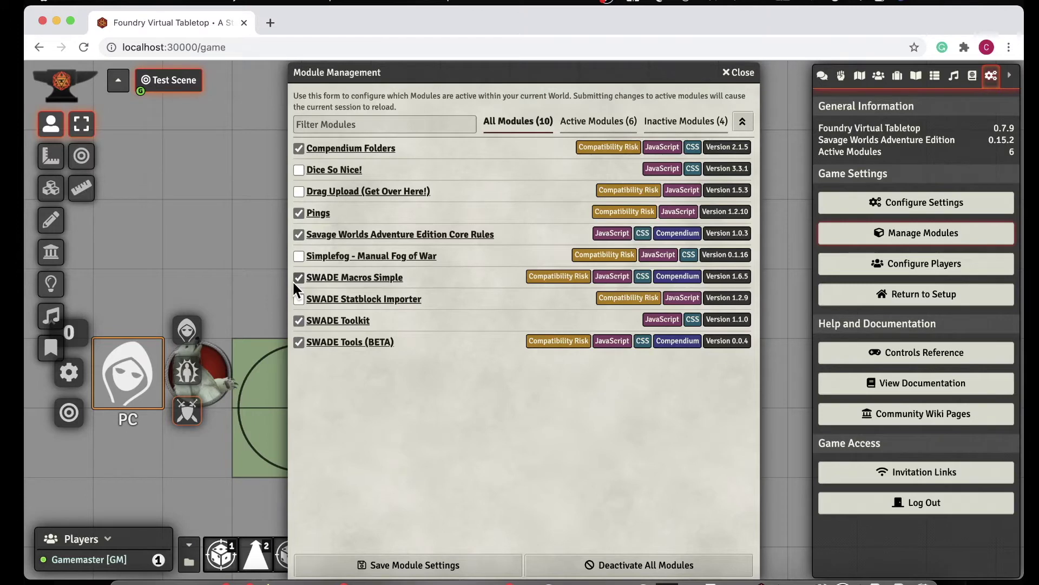
{"action": "left_click", "coordinate": [752, 77]}
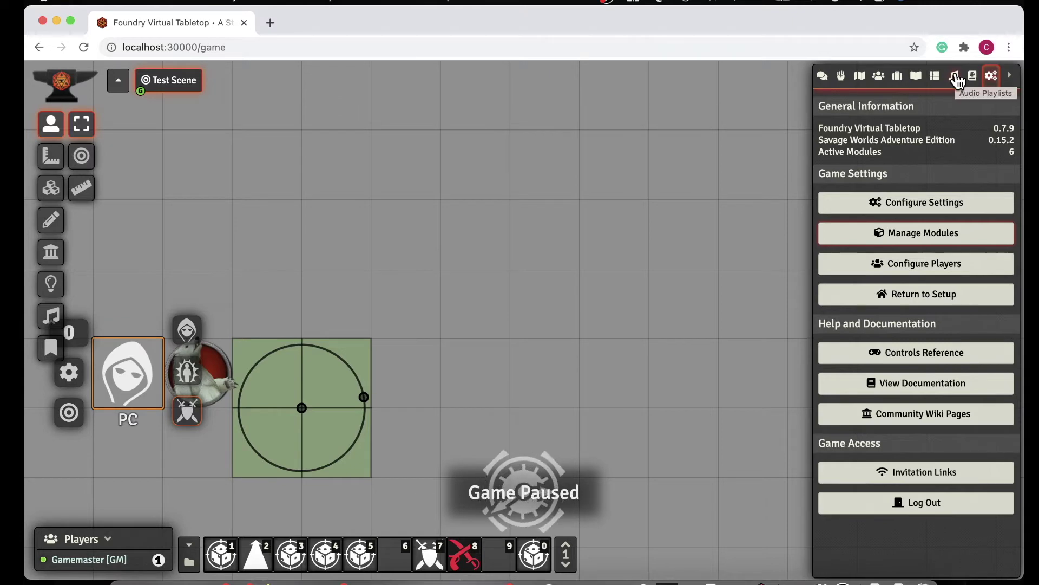
- Examine the macros in the SWADE Macros compendium under the Default folder, then close the compendium
{"action": "left_click", "coordinate": [880, 77]}
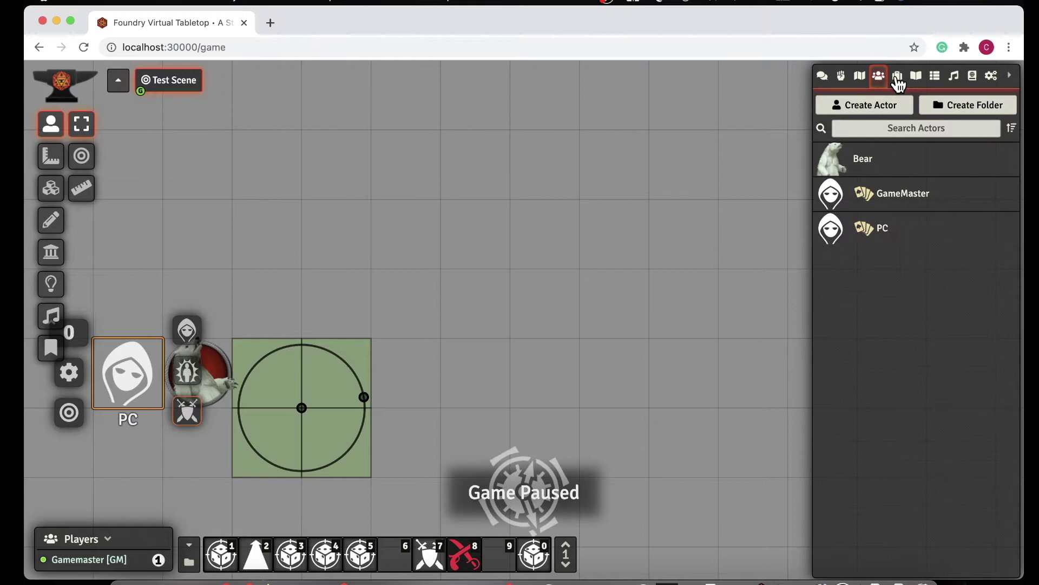
{"action": "left_click", "coordinate": [972, 77]}
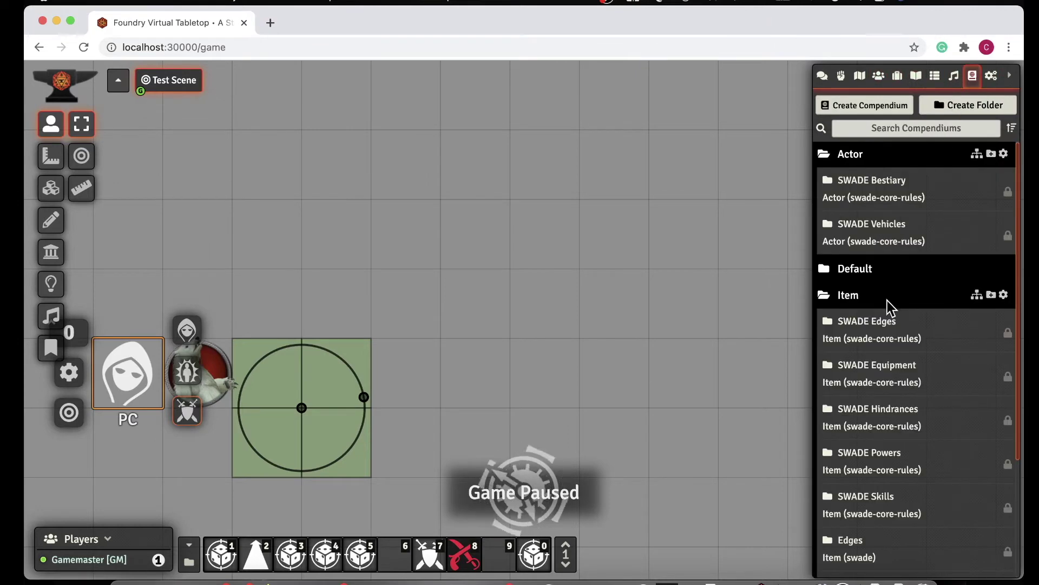
{"action": "left_click", "coordinate": [860, 271]}
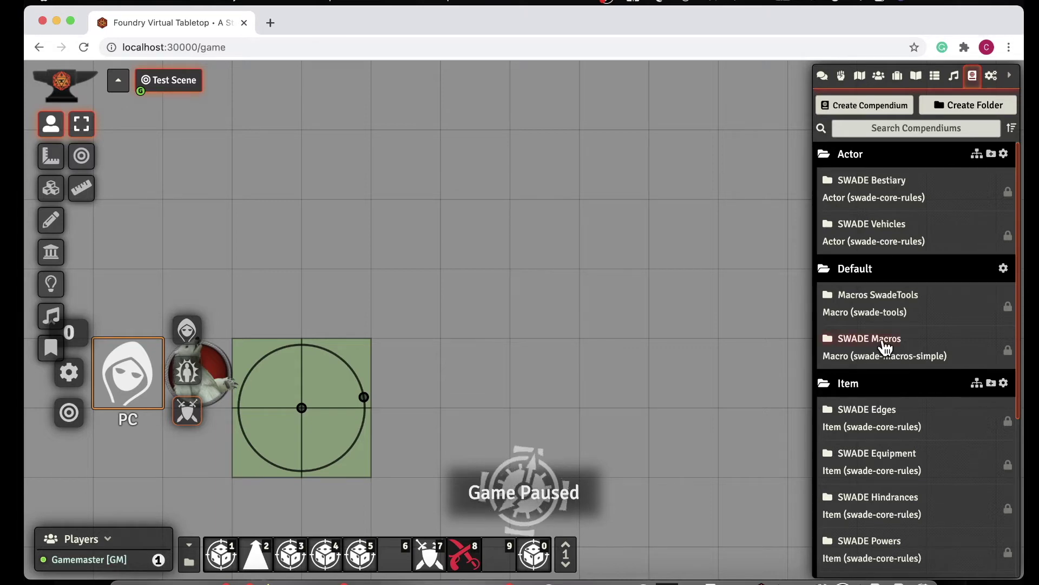
{"action": "left_click", "coordinate": [885, 346]}
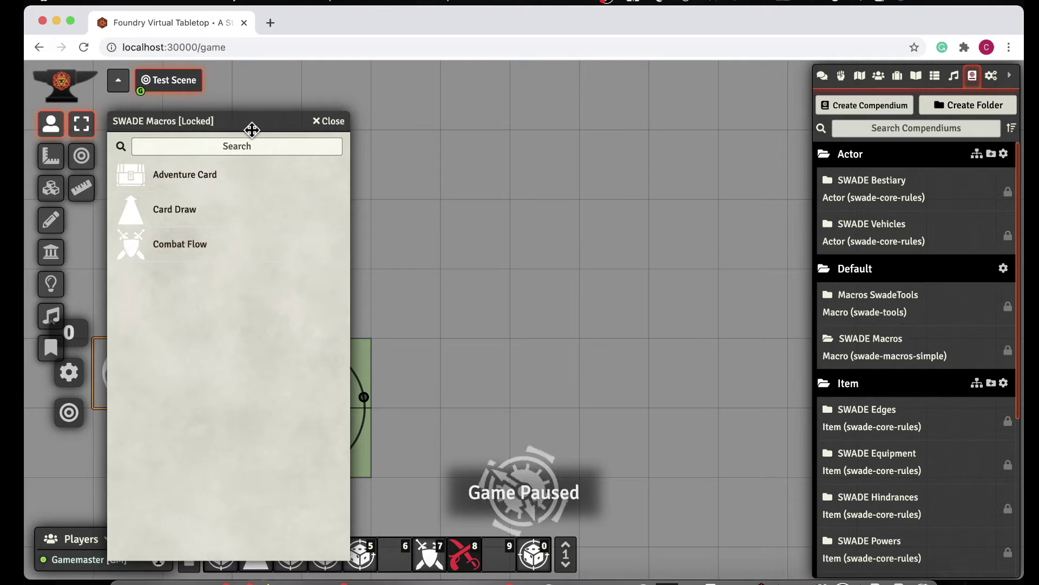
{"action": "left_click_drag", "start_coordinate": [256, 126], "coordinate": [275, 110]}
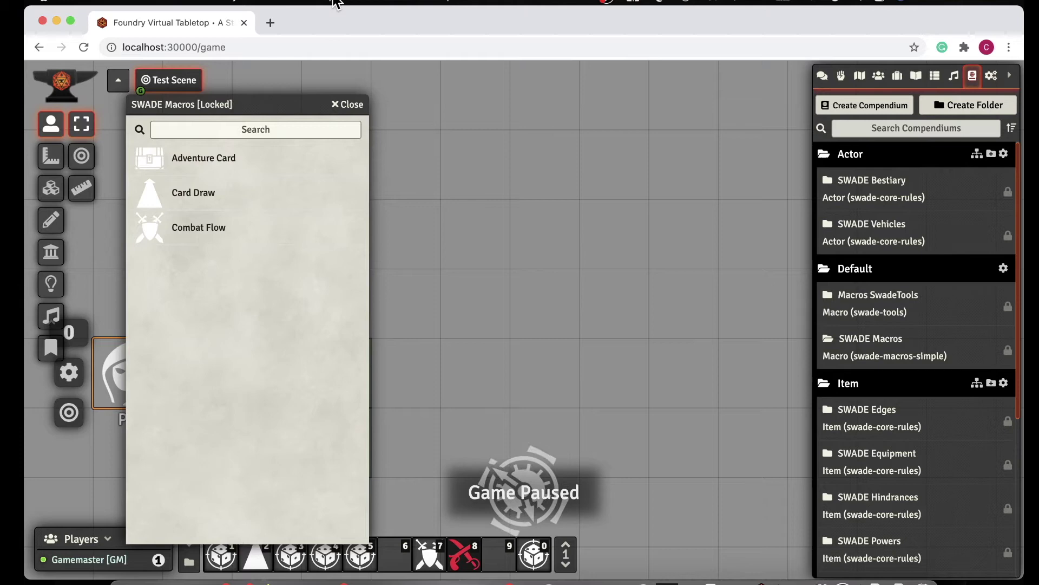
{"action": "left_click_drag", "start_coordinate": [273, 99], "coordinate": [299, 86]}
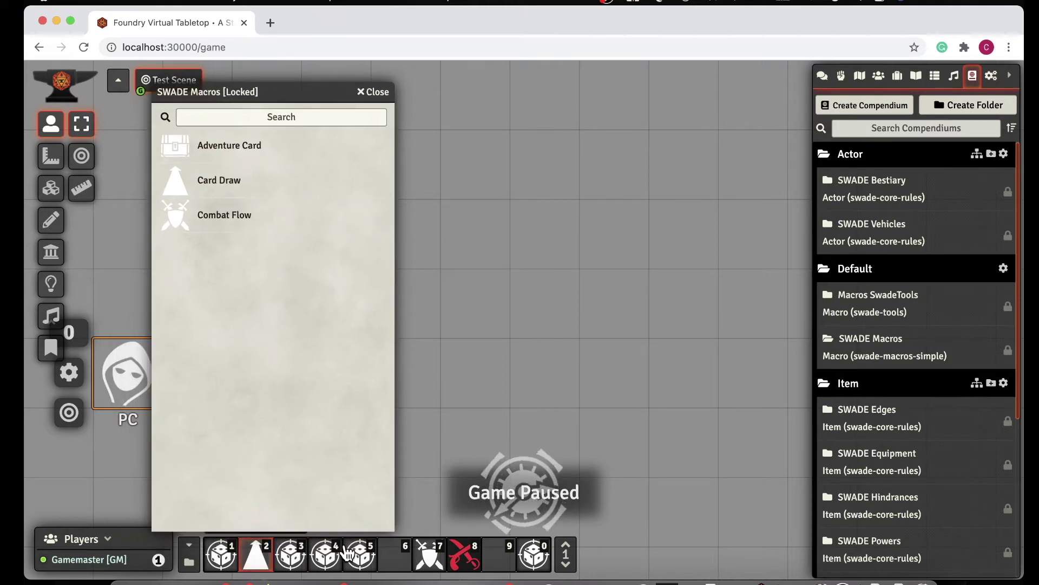
{"action": "left_click", "coordinate": [373, 93]}
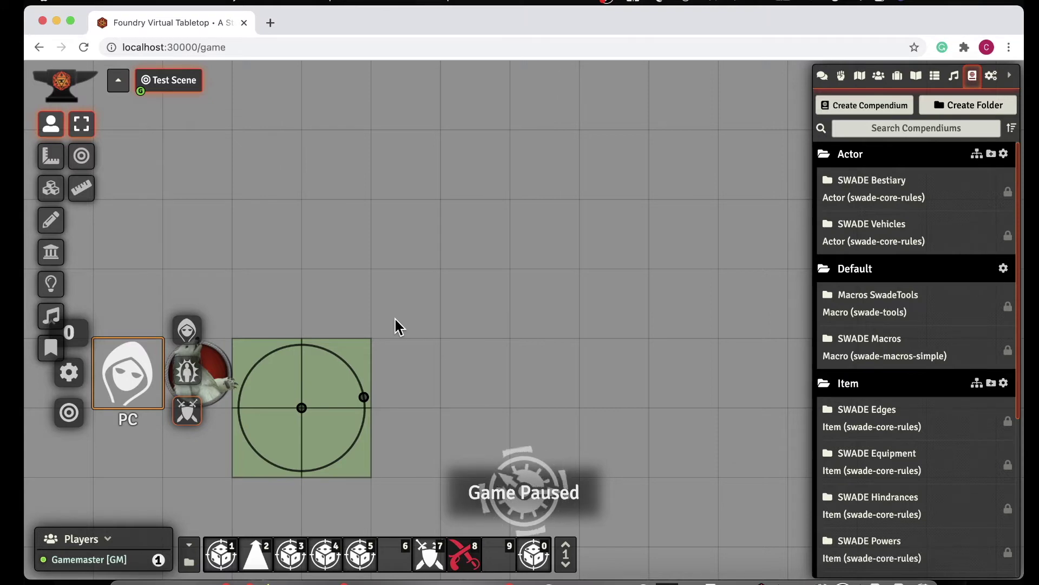
- Draw a 1 x 9 layout of Action Cards onto the scene and move the 2 of Diamonds slightly away from the row
{"action": "left_click", "coordinate": [250, 558]}
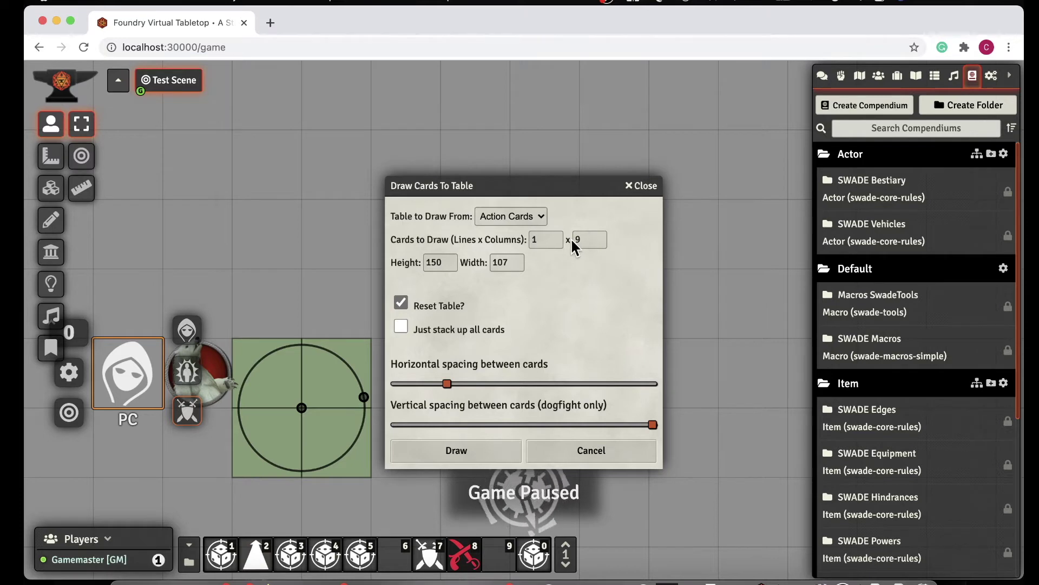
{"action": "left_click", "coordinate": [460, 451]}
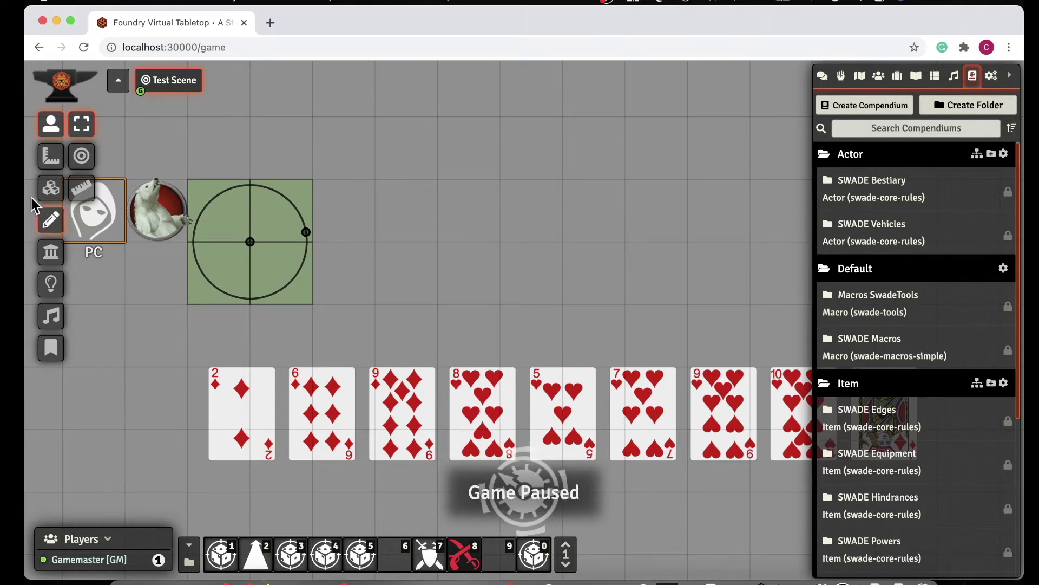
{"action": "left_click", "coordinate": [51, 188]}
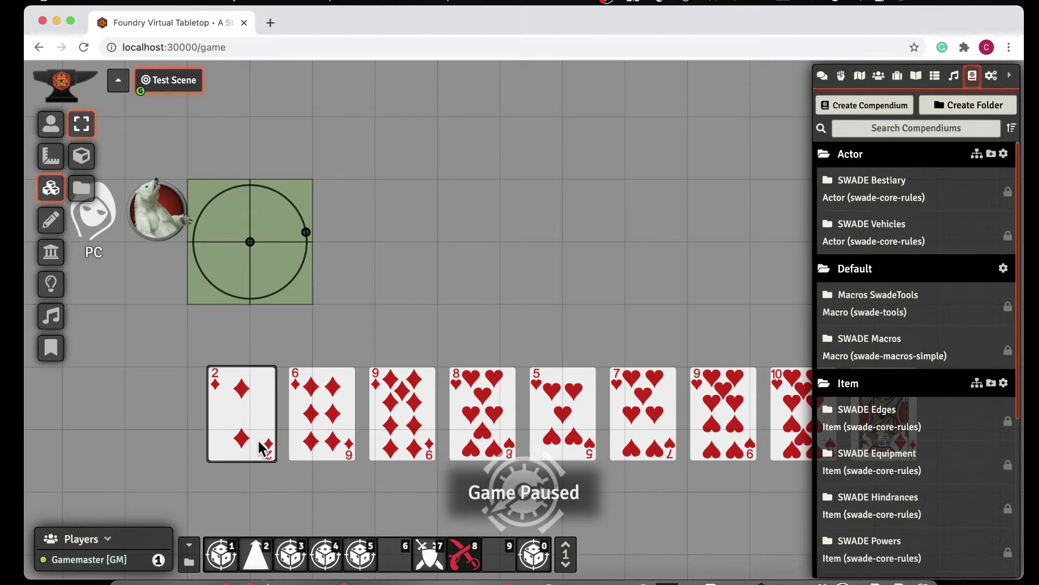
{"action": "left_click_drag", "start_coordinate": [260, 445], "coordinate": [233, 426]}
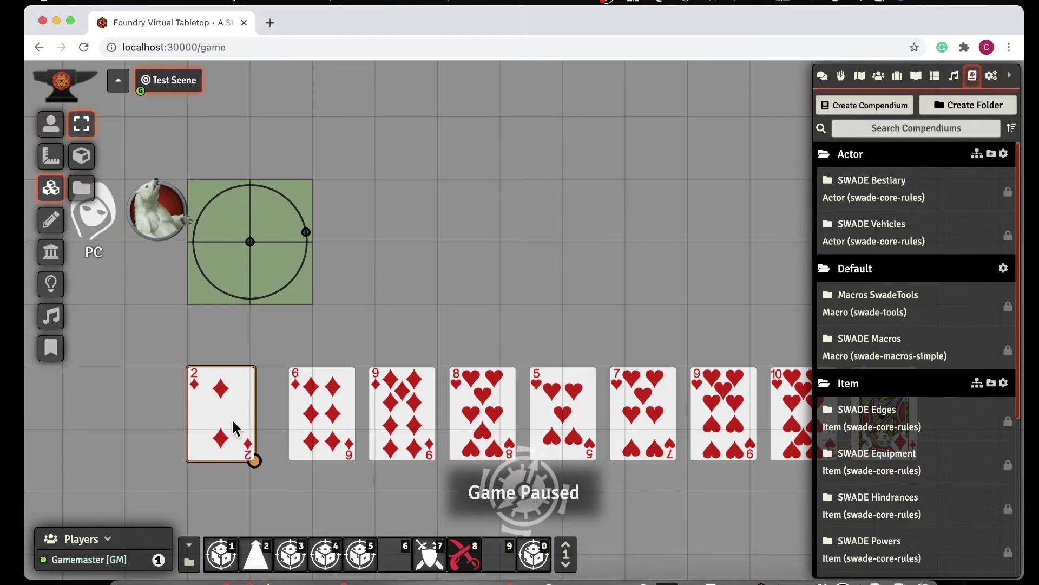
- Delete the drawn card tiles from the 2 of Diamonds through the 9 of Hearts
{"action": "left_click_drag", "start_coordinate": [170, 362], "coordinate": [714, 421]}
{"action": "key", "text": "Delete"}
{"action": "scroll", "coordinate": [703, 395], "scroll_direction": "down", "scroll_amount": 2}
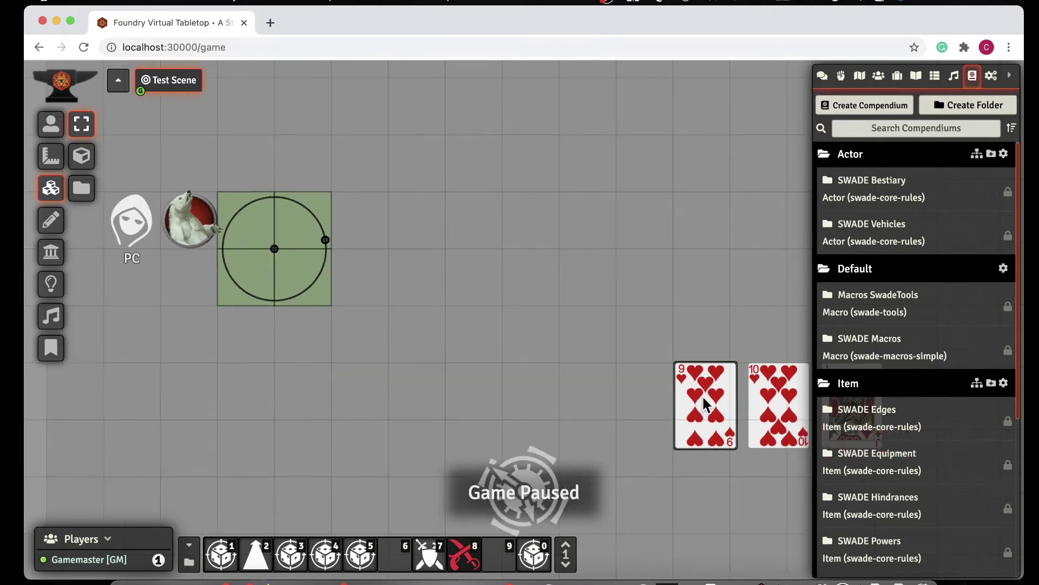
{"action": "scroll", "coordinate": [767, 376], "scroll_direction": "up", "scroll_amount": 3}
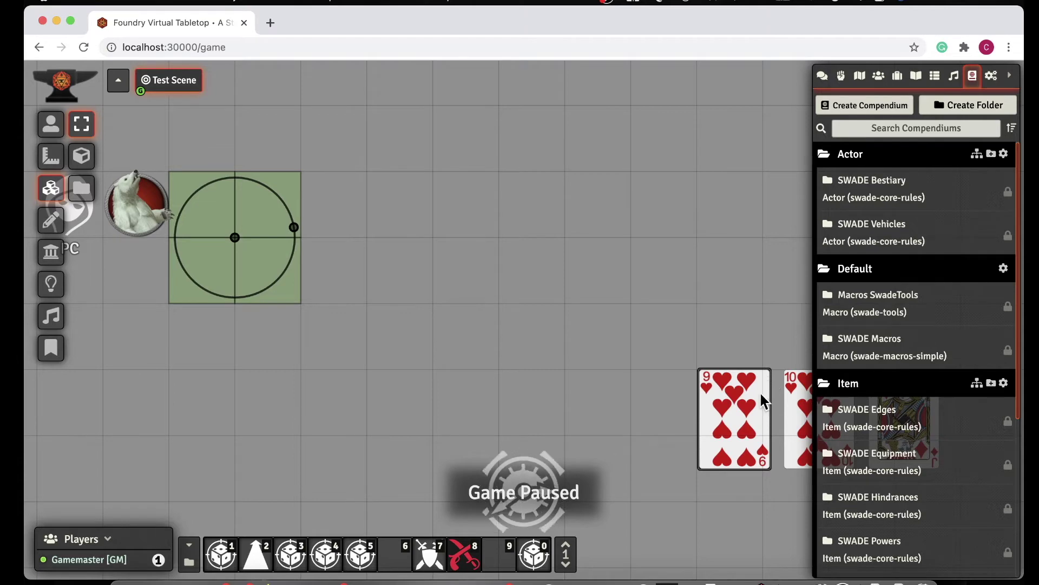
{"action": "left_click", "coordinate": [761, 394]}
{"action": "key", "text": "Delete"}
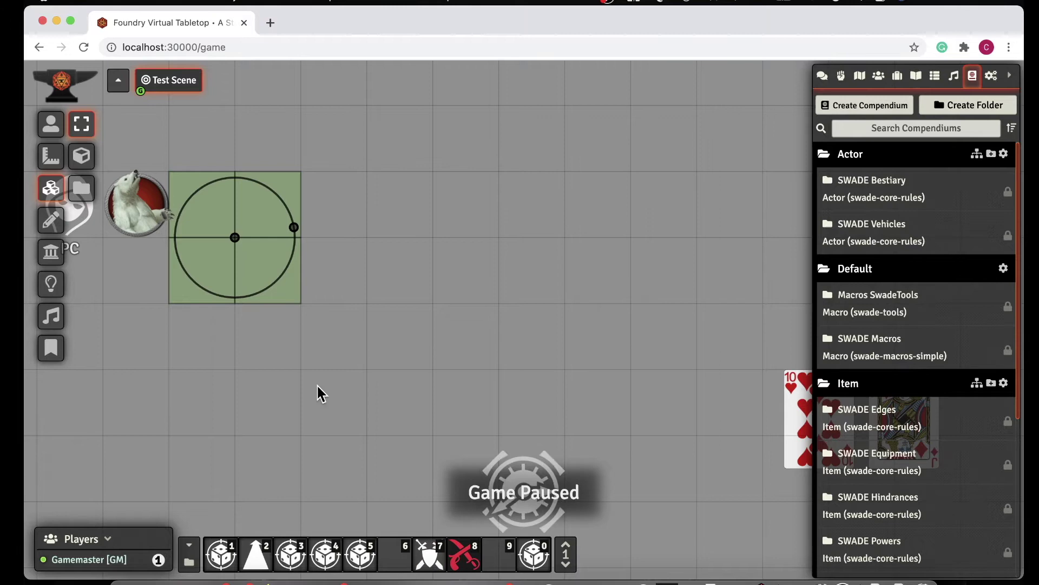
{"action": "left_click_drag", "start_coordinate": [316, 385], "coordinate": [515, 413]}
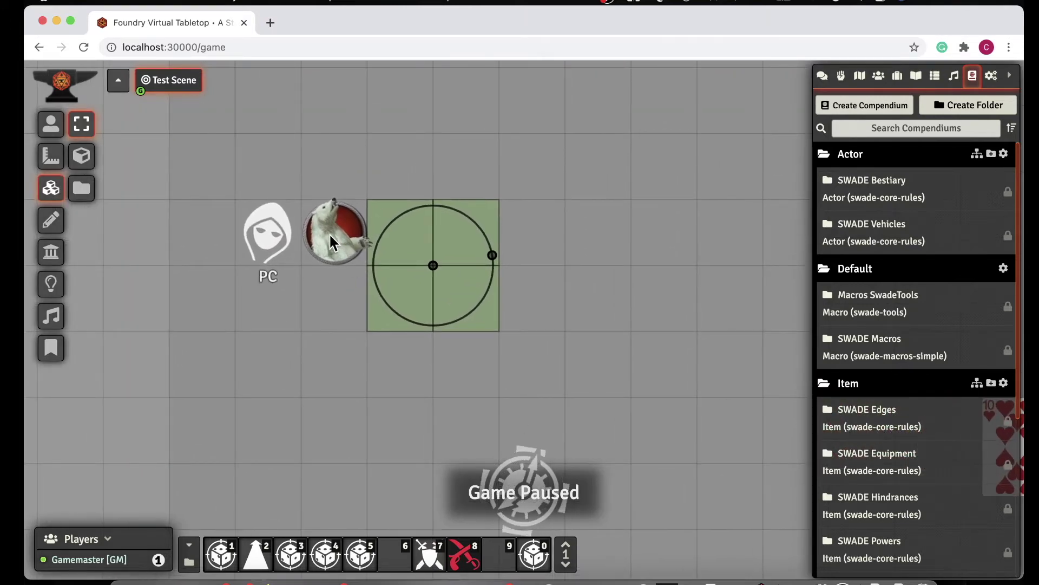
- Target the bear token and make the PC token the active selection
{"action": "scroll", "coordinate": [329, 233], "scroll_direction": "up", "scroll_amount": 3}
{"action": "left_click", "coordinate": [51, 124]}
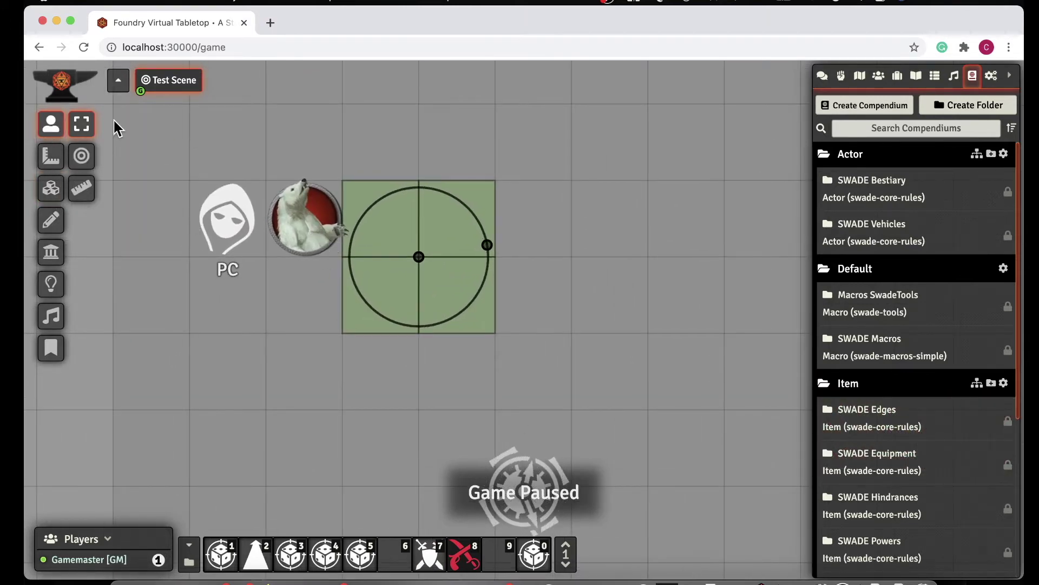
{"action": "left_click", "coordinate": [309, 204]}
{"action": "right_click", "coordinate": [309, 209]}
{"action": "left_click", "coordinate": [240, 262]}
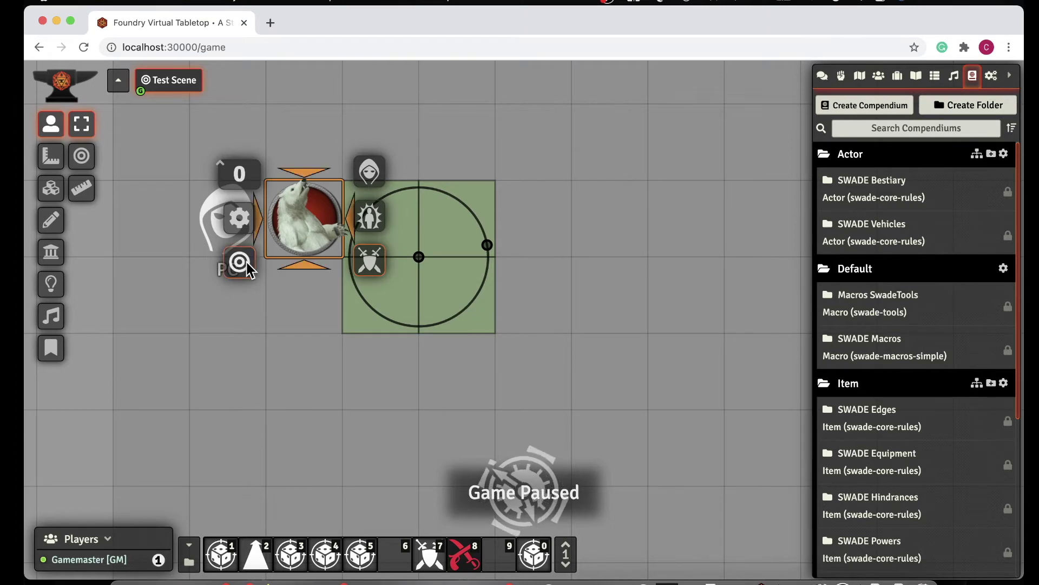
{"action": "left_click", "coordinate": [196, 239]}
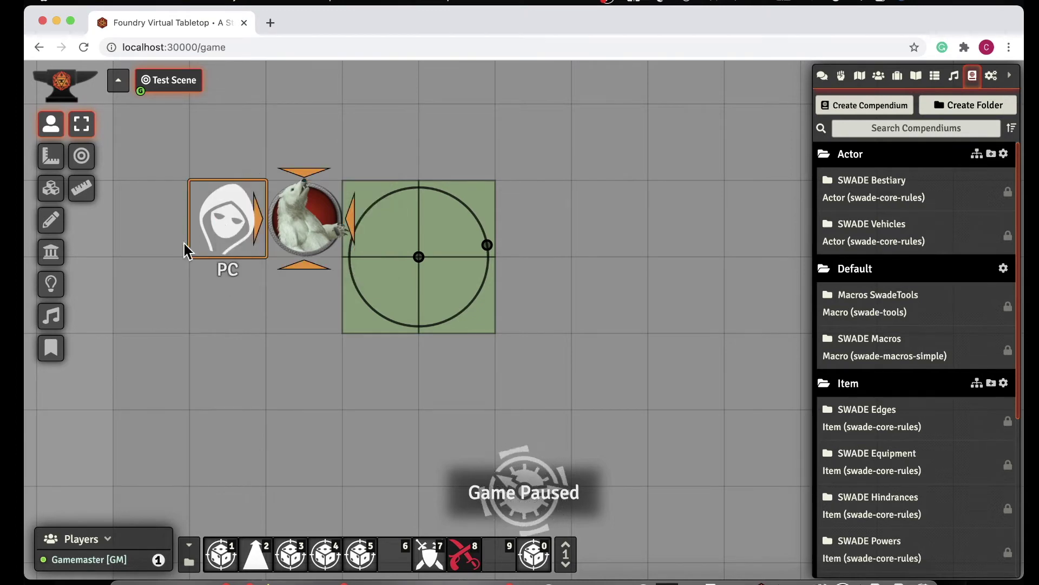
- Run the Combat Flow macro and make a melee attack with Axe, Great, no cover and 0 for other mods
{"action": "left_click", "coordinate": [427, 555]}
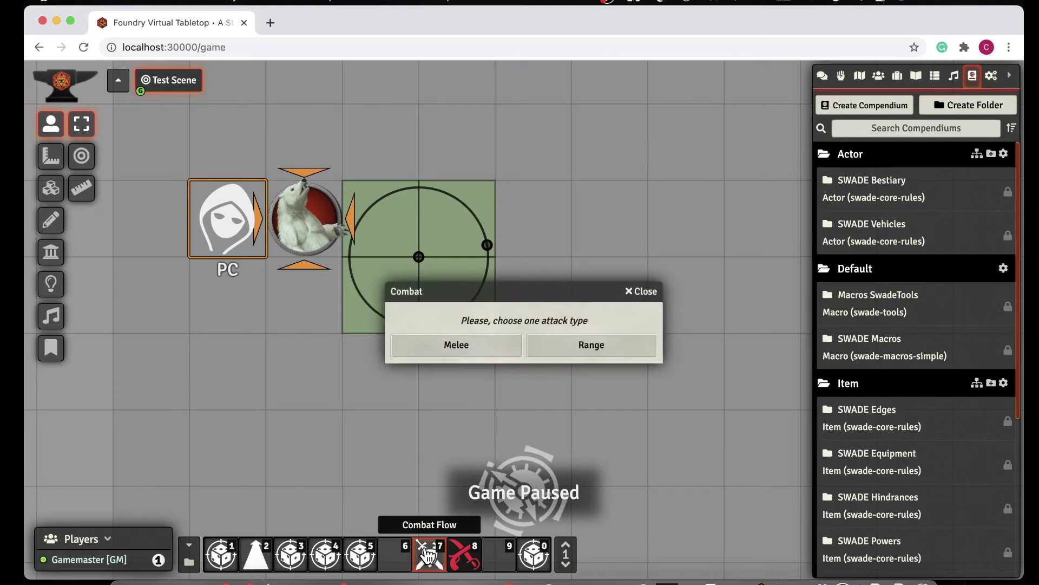
{"action": "left_click", "coordinate": [456, 346]}
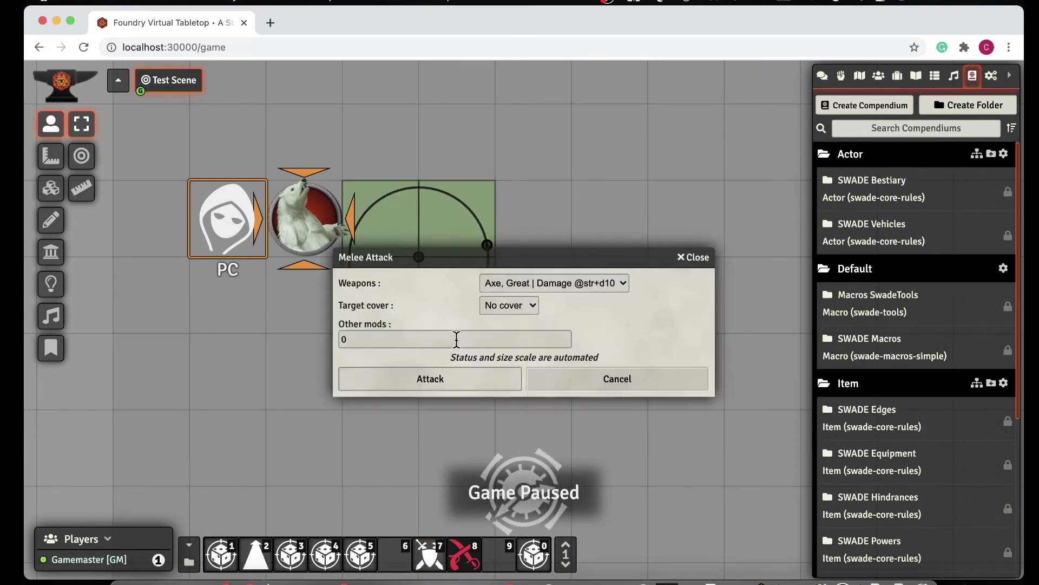
{"action": "left_click", "coordinate": [476, 377]}
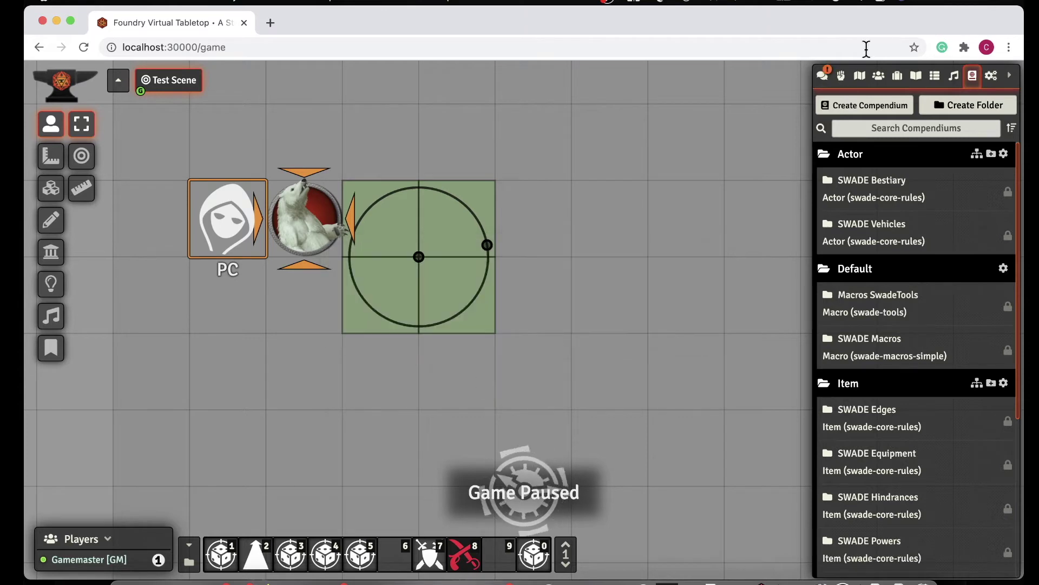
- Roll damage for the Axe, Great attack from the chat log with the default damage settings, and inspect the result's dice breakdown
{"action": "left_click", "coordinate": [823, 75]}
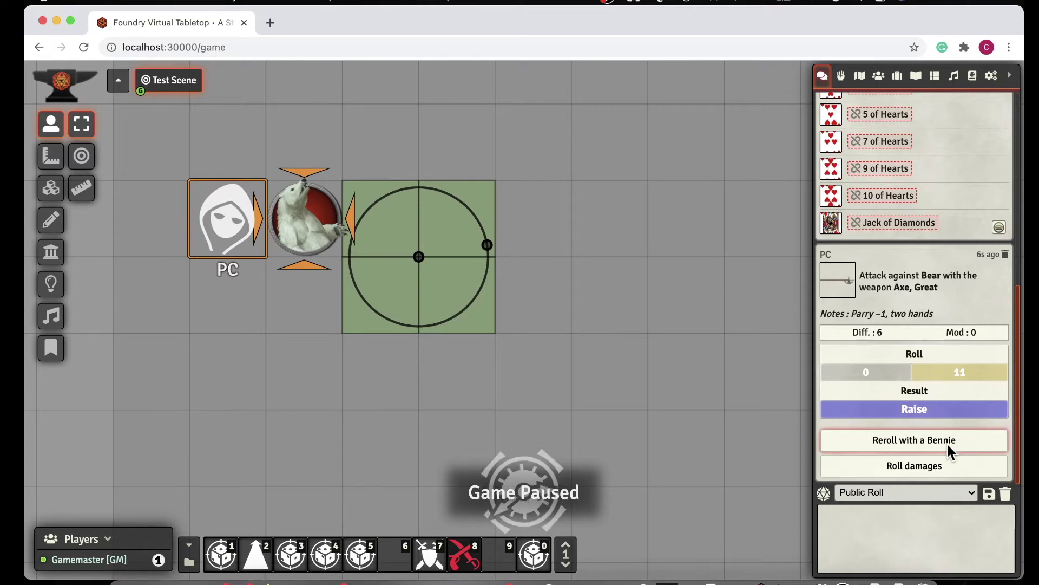
{"action": "left_click", "coordinate": [928, 467]}
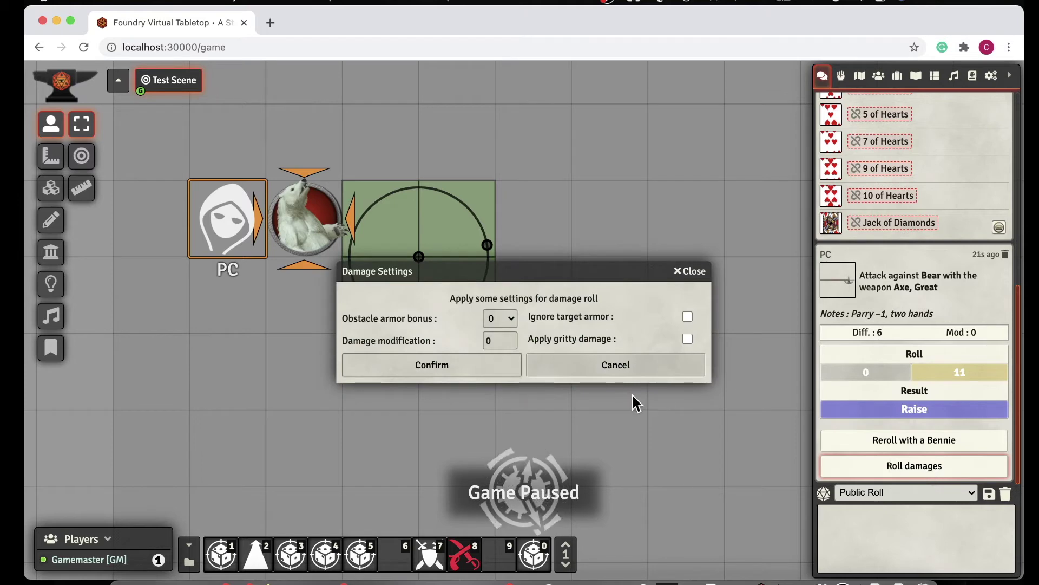
{"action": "left_click", "coordinate": [475, 365]}
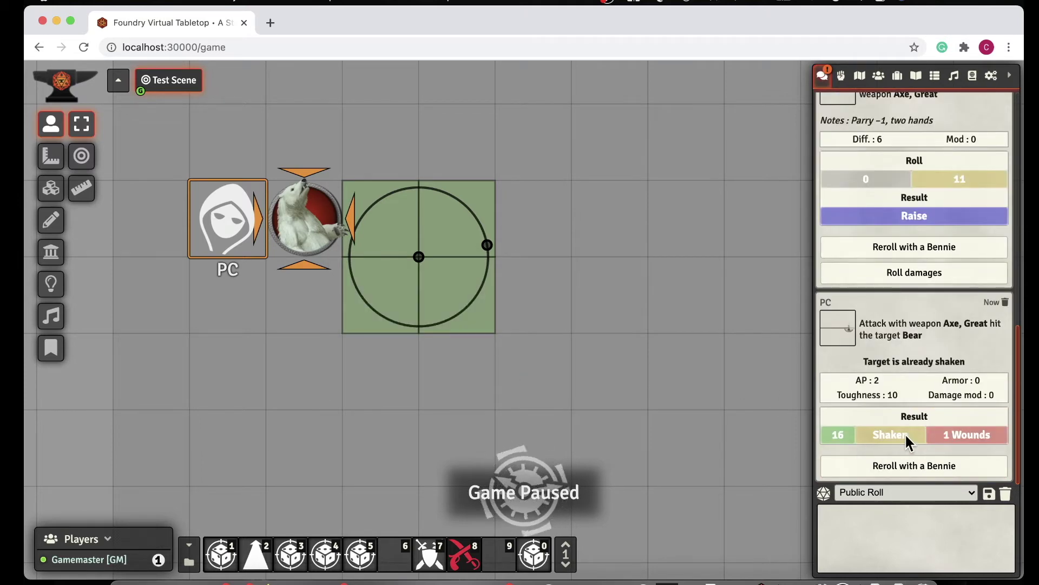
{"action": "mouse_move", "coordinate": [840, 442]}
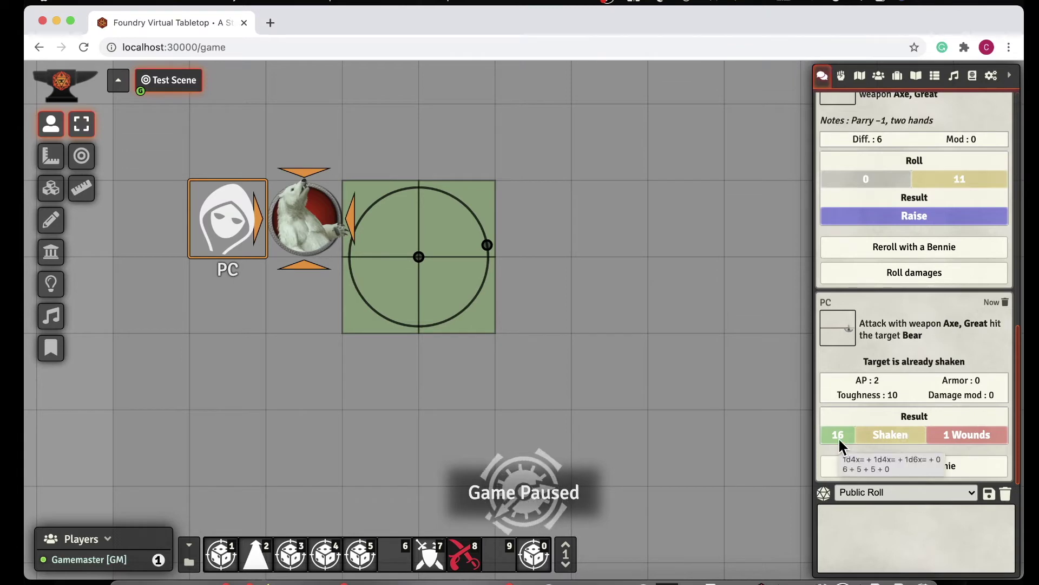
{"action": "mouse_move", "coordinate": [909, 440]}
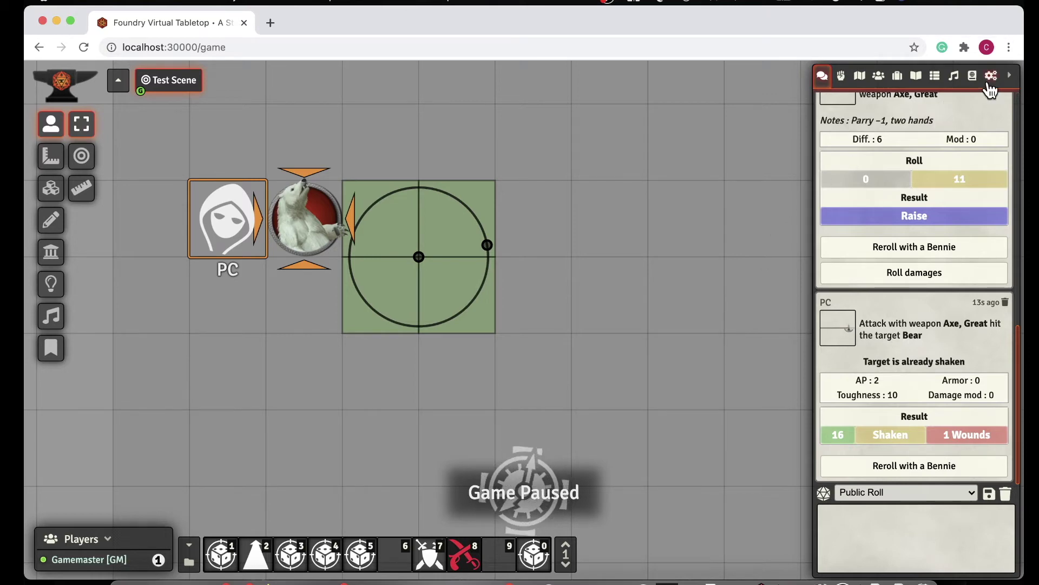
- Review the module list in Module Management and the macros in the Macros Directory, closing each one
{"action": "left_click", "coordinate": [991, 76]}
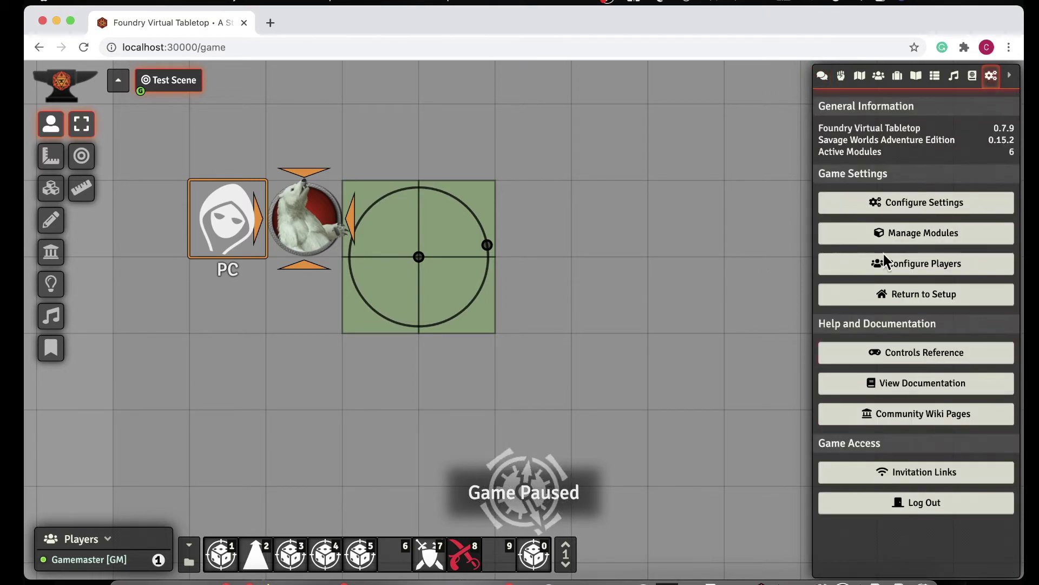
{"action": "left_click", "coordinate": [900, 236]}
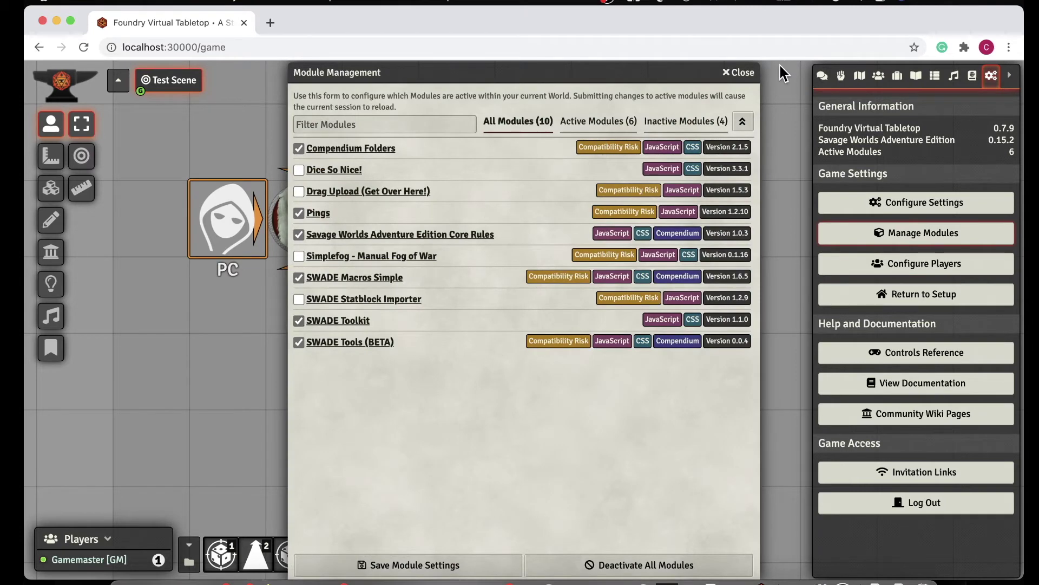
{"action": "left_click", "coordinate": [740, 74]}
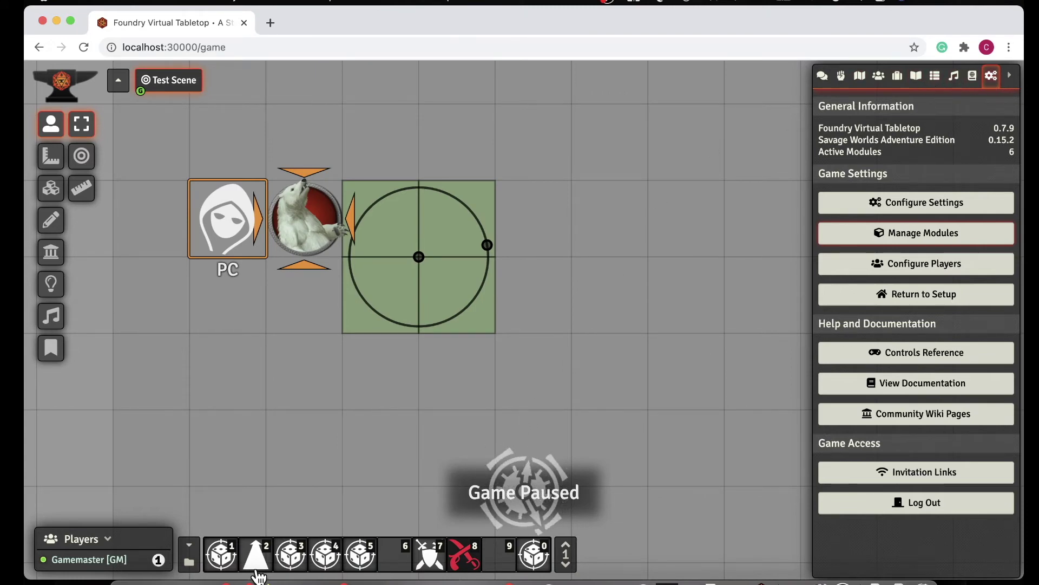
{"action": "left_click", "coordinate": [189, 562]}
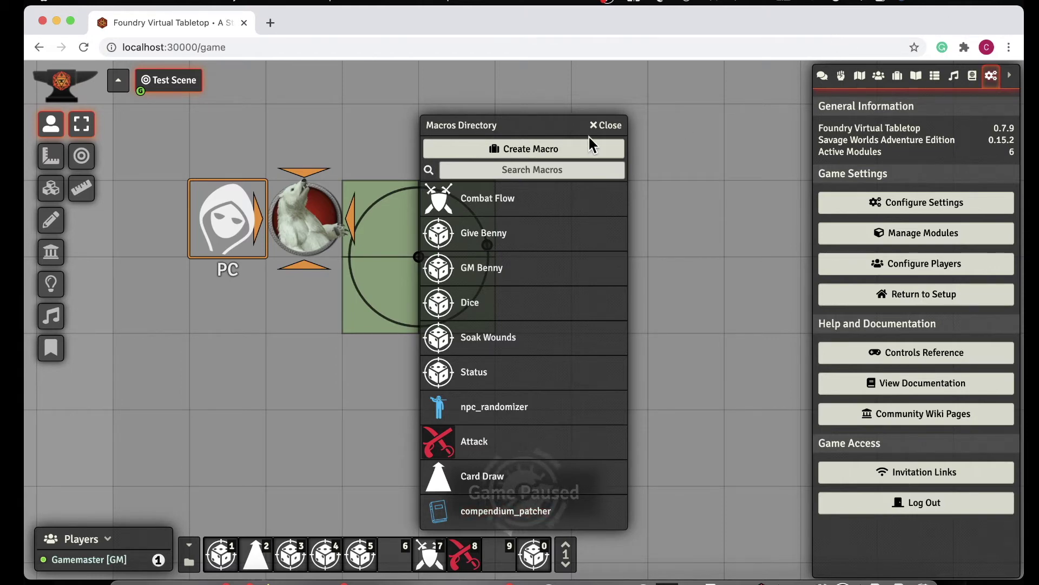
{"action": "left_click", "coordinate": [606, 126]}
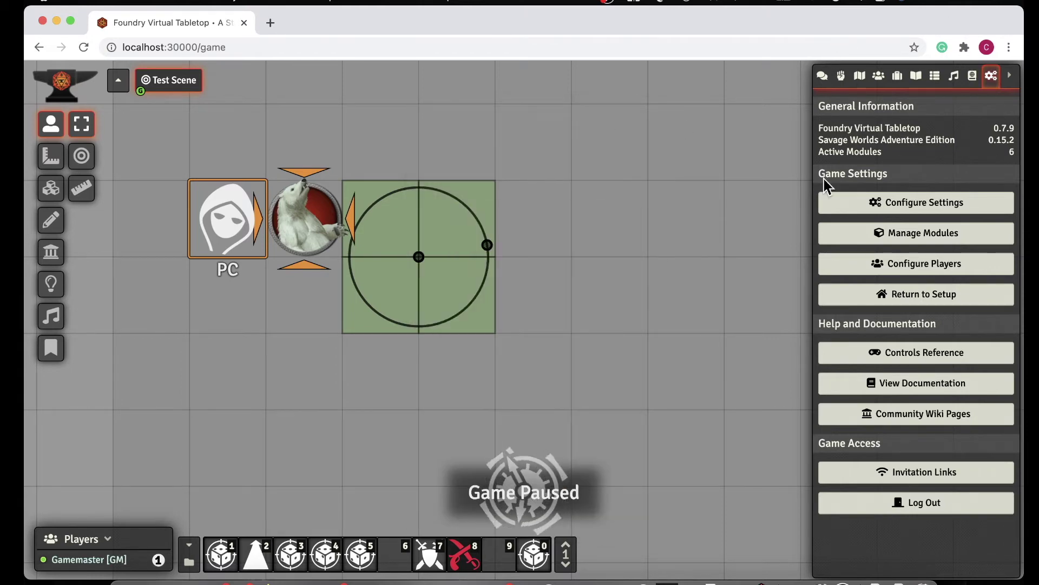
- Review the module settings for Combat Flow, SWADE Toolkit and SWADE Tools (BETA), then close the game settings
{"action": "left_click", "coordinate": [934, 201]}
{"action": "left_click", "coordinate": [668, 120]}
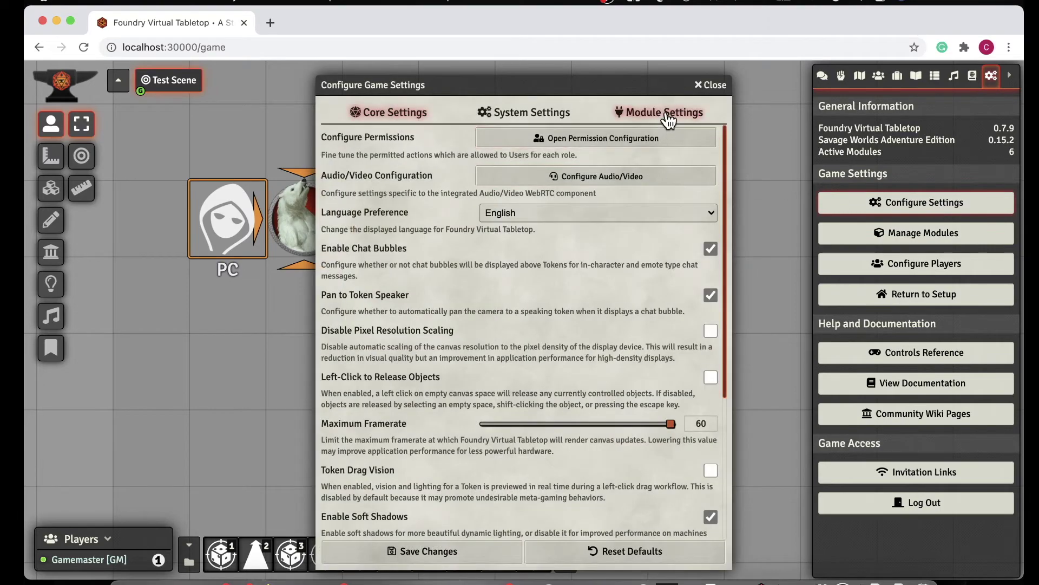
{"action": "scroll", "coordinate": [575, 354], "scroll_direction": "down", "scroll_amount": 15}
{"action": "scroll", "coordinate": [576, 356], "scroll_direction": "down", "scroll_amount": 4}
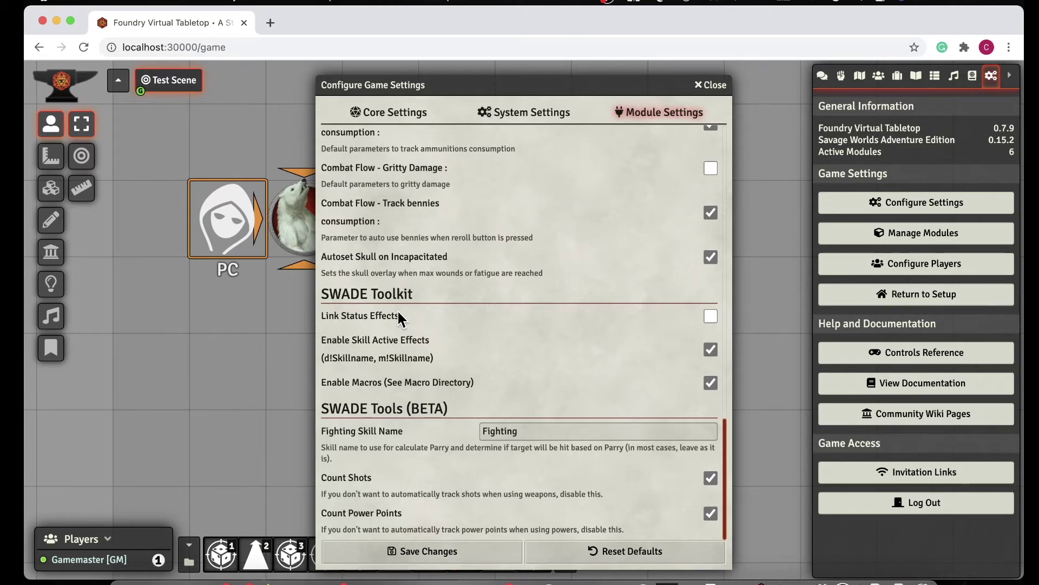
{"action": "left_click", "coordinate": [714, 85]}
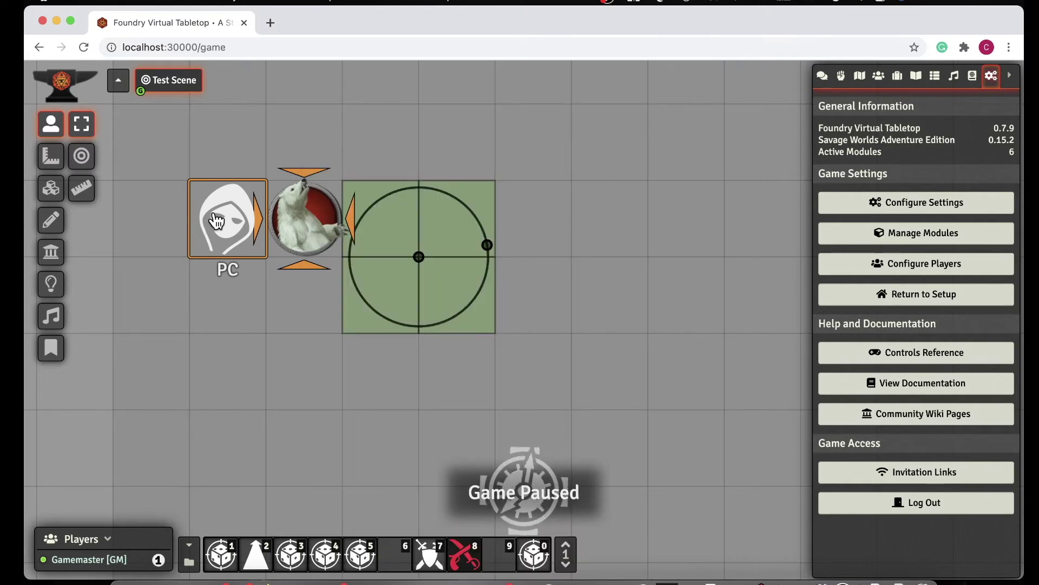
- Examine the effect changes of New Active Effect on the PC's sheet, and switch the effect off and on again
{"action": "scroll", "coordinate": [218, 221], "scroll_direction": "up", "scroll_amount": 1}
{"action": "double_click", "coordinate": [218, 221]}
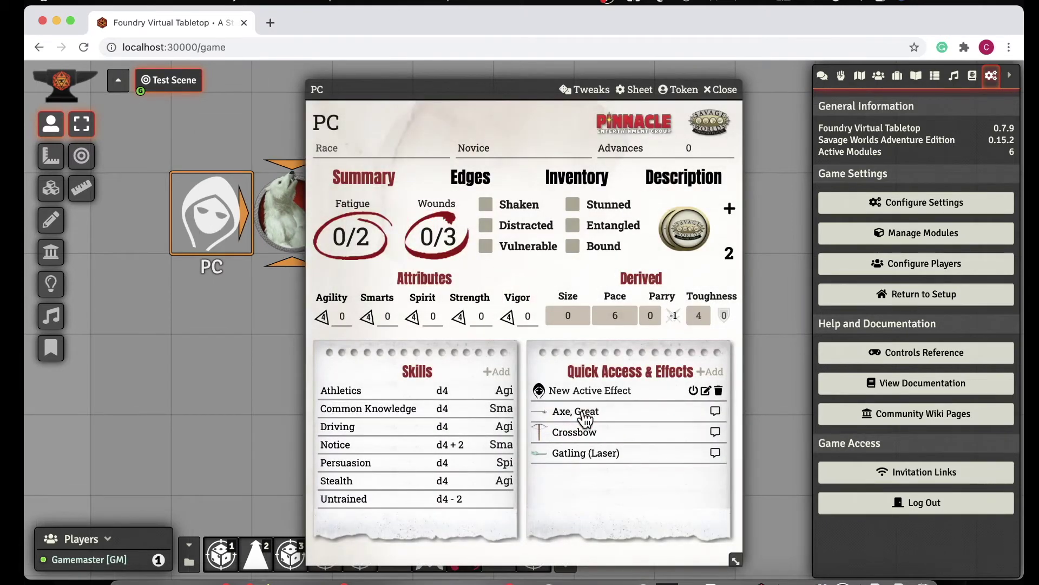
{"action": "left_click", "coordinate": [706, 391]}
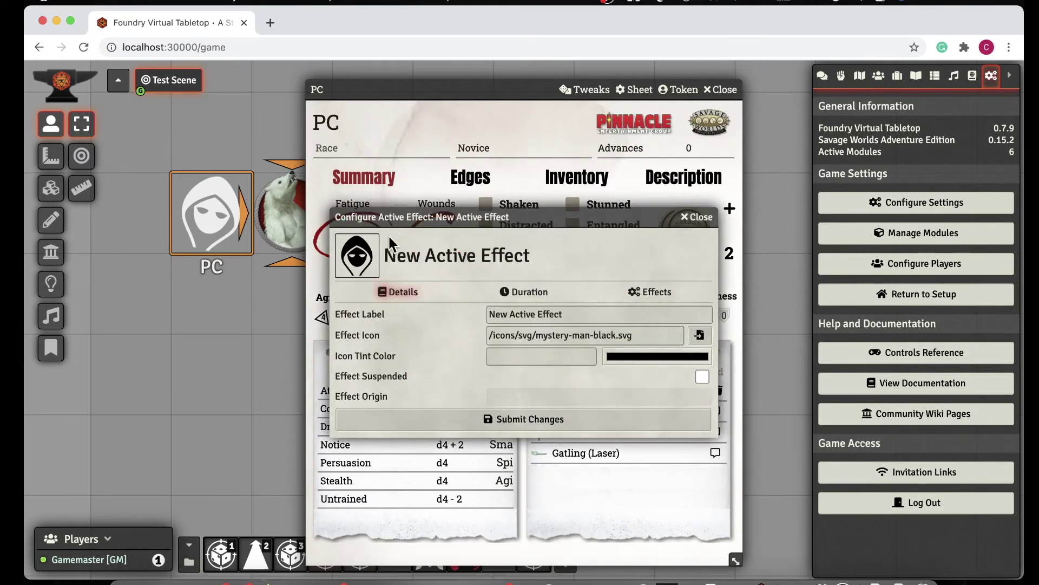
{"action": "left_click", "coordinate": [636, 293]}
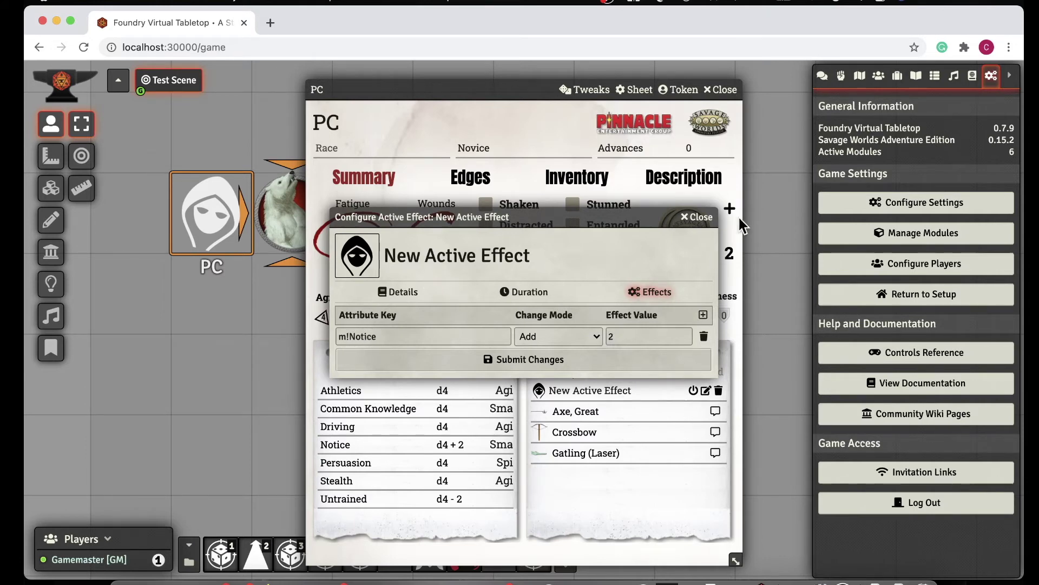
{"action": "left_click", "coordinate": [709, 224]}
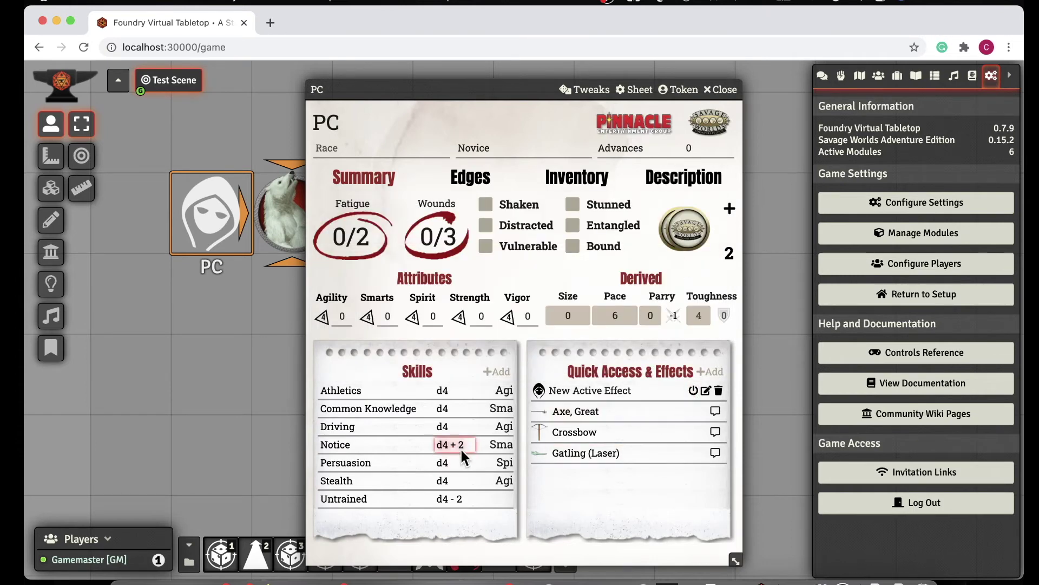
{"action": "left_click", "coordinate": [693, 391]}
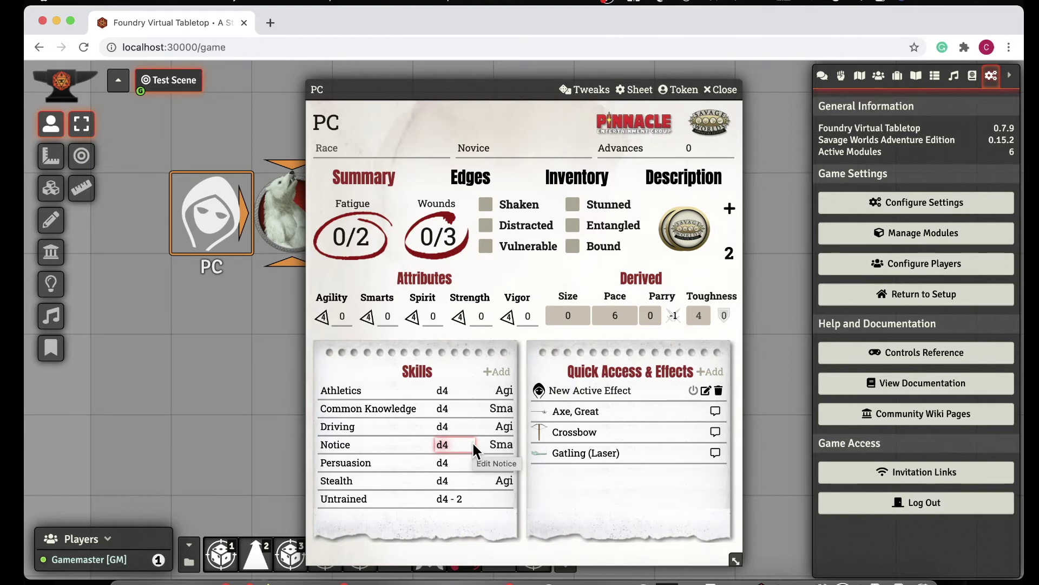
{"action": "left_click", "coordinate": [693, 390]}
- Roll a public Notice skill test for the PC, expand the roll's details in chat, and close the sheet
{"action": "left_click", "coordinate": [342, 446]}
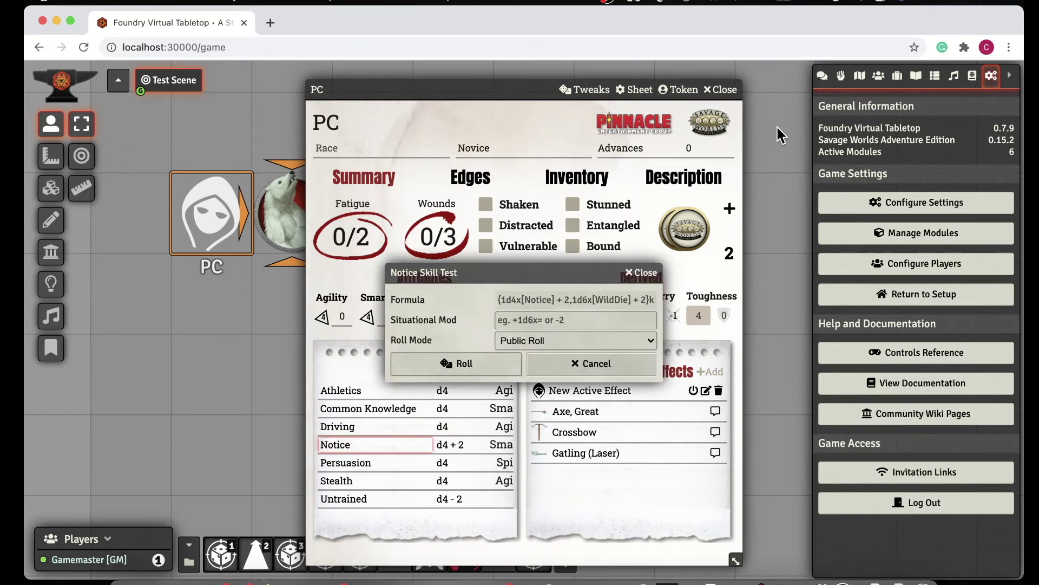
{"action": "left_click", "coordinate": [464, 372]}
{"action": "left_click", "coordinate": [822, 76]}
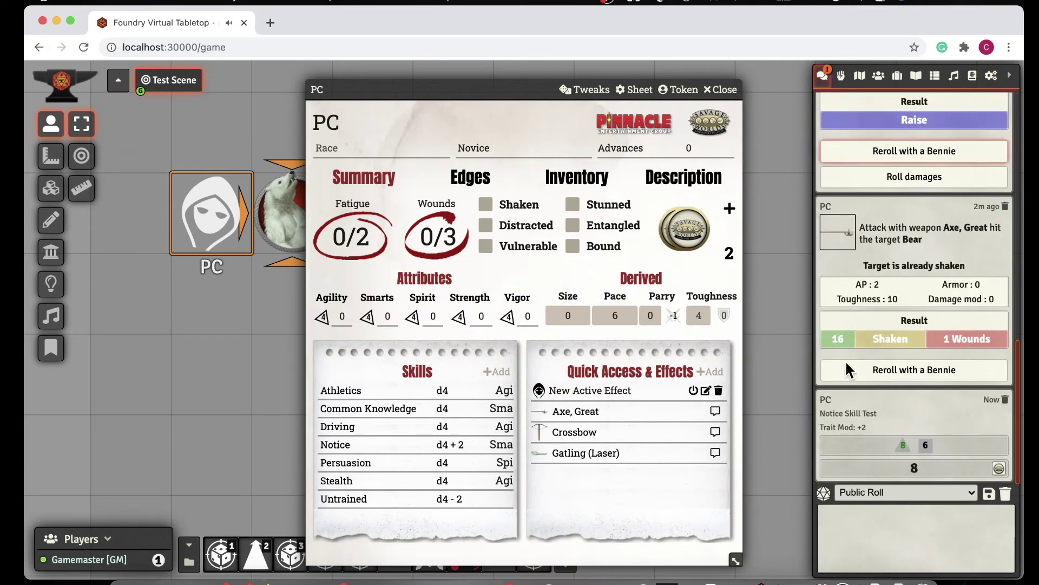
{"action": "left_click", "coordinate": [967, 465]}
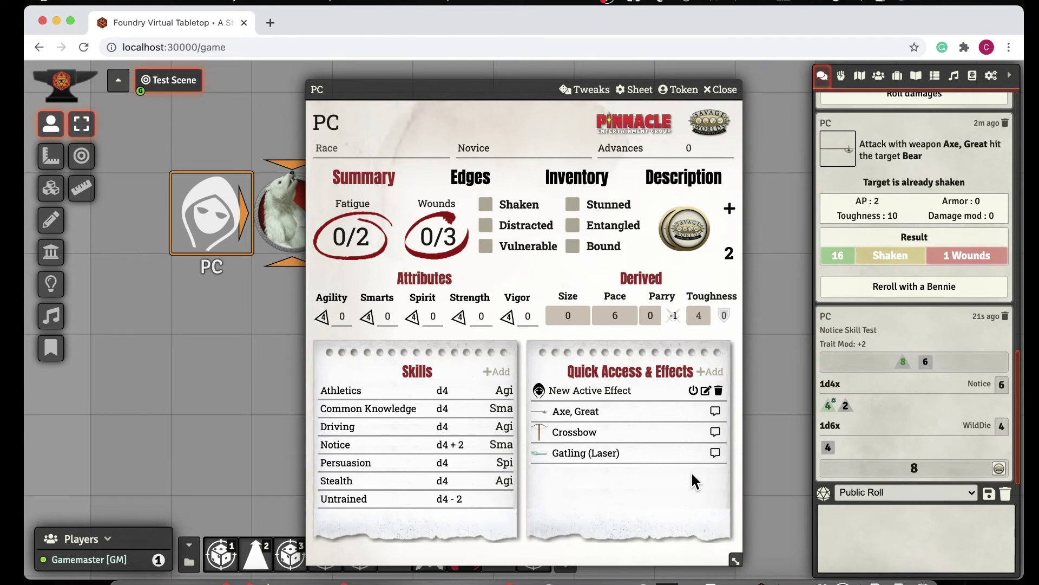
{"action": "left_click", "coordinate": [724, 91]}
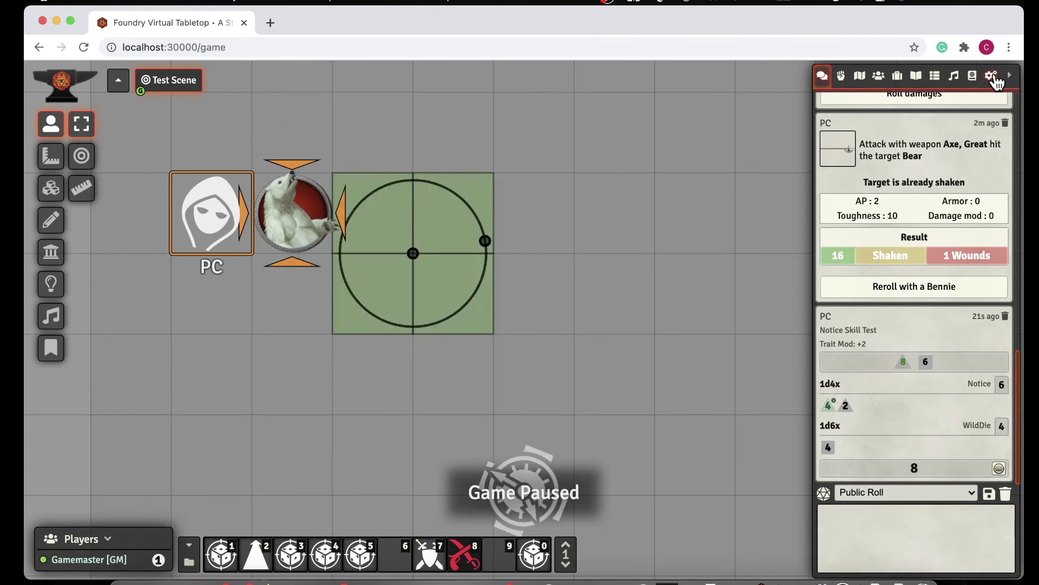
- Check the SWADE Toolkit and SWADE Tools (BETA) entries in Module Management, then close it
{"action": "left_click", "coordinate": [991, 76]}
{"action": "left_click", "coordinate": [931, 236]}
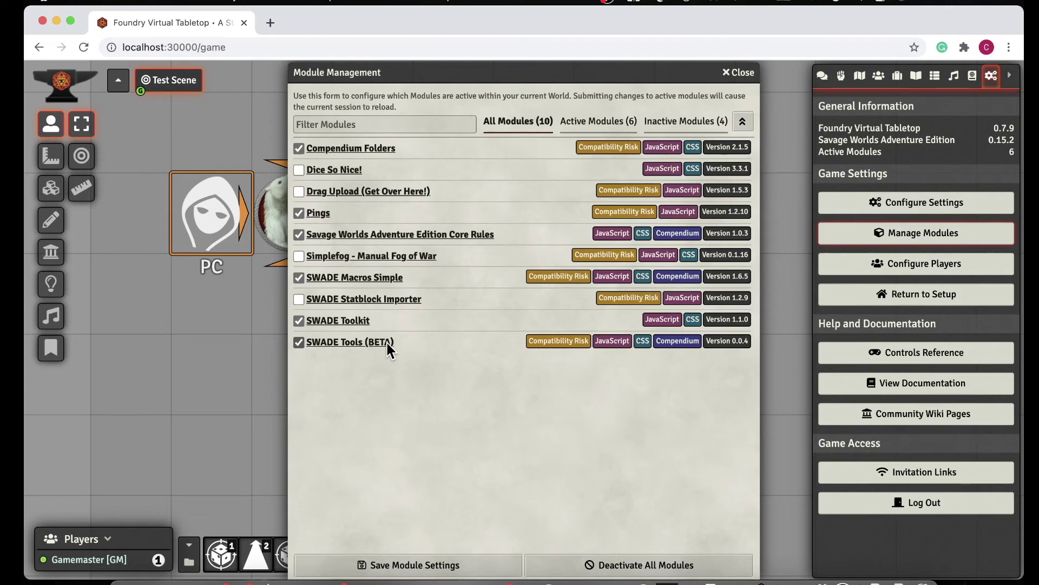
{"action": "left_click", "coordinate": [740, 78]}
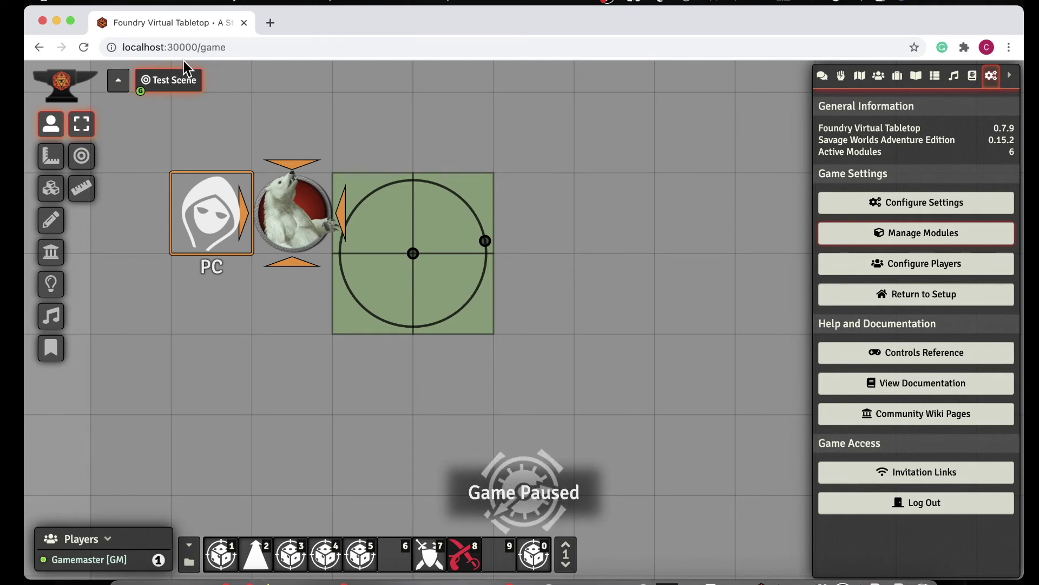
- Mark the PC as Stunned on the character sheet, toggle Vulnerable off and on again, and close the sheet
{"action": "double_click", "coordinate": [199, 208]}
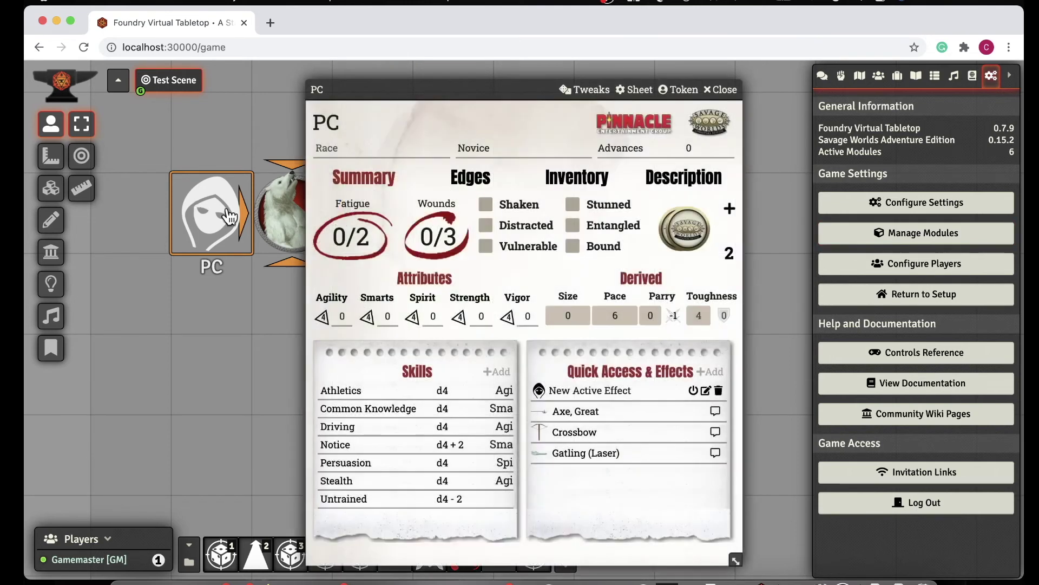
{"action": "left_click", "coordinate": [573, 206]}
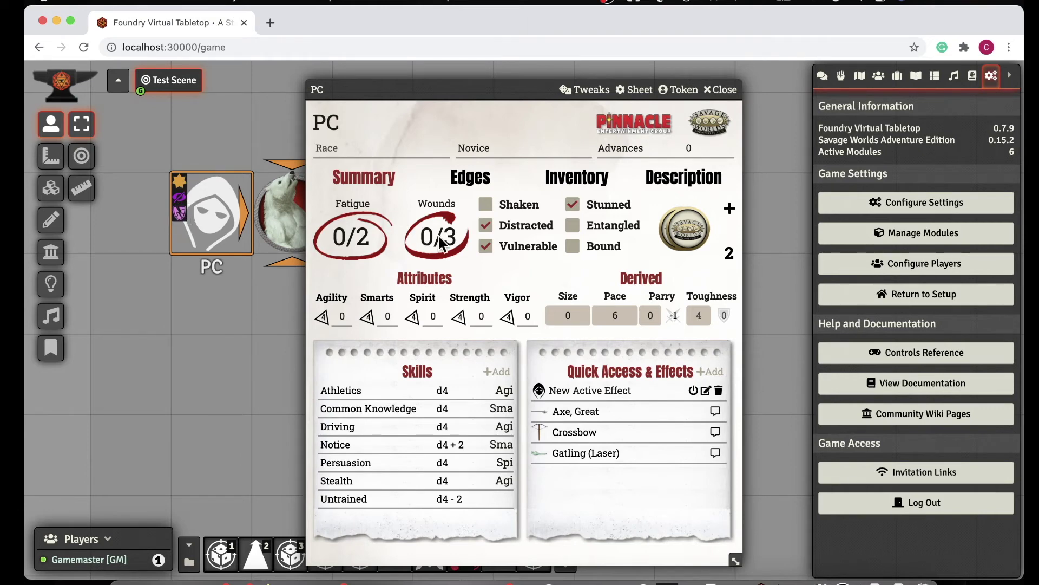
{"action": "left_click", "coordinate": [492, 251]}
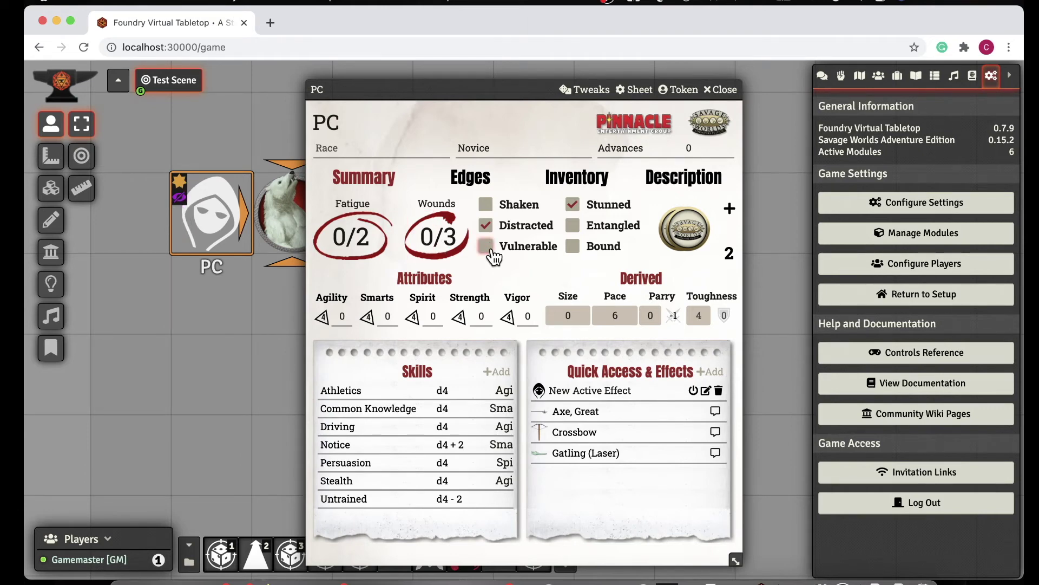
{"action": "left_click", "coordinate": [492, 251]}
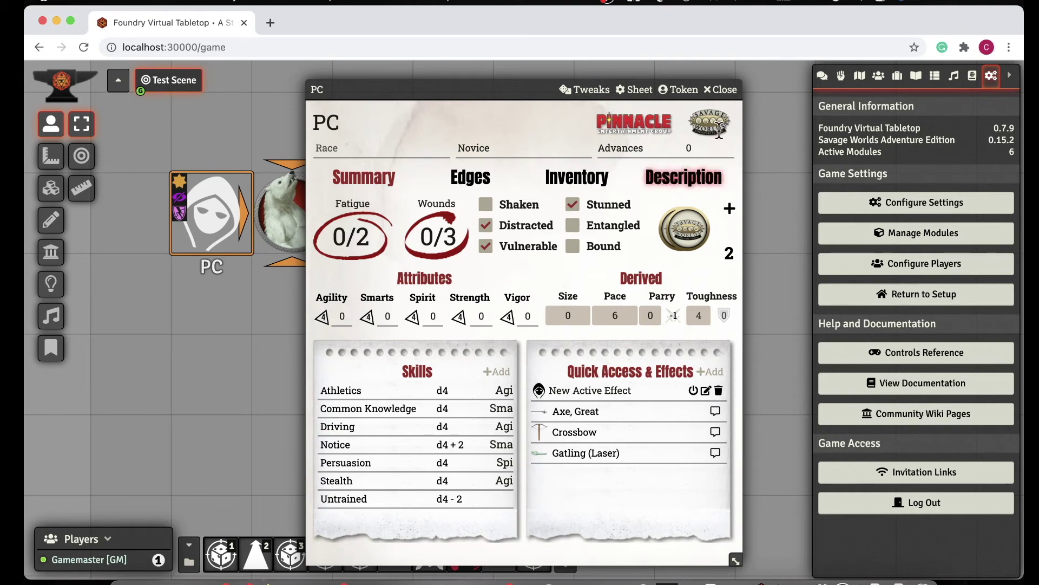
{"action": "left_click", "coordinate": [729, 94]}
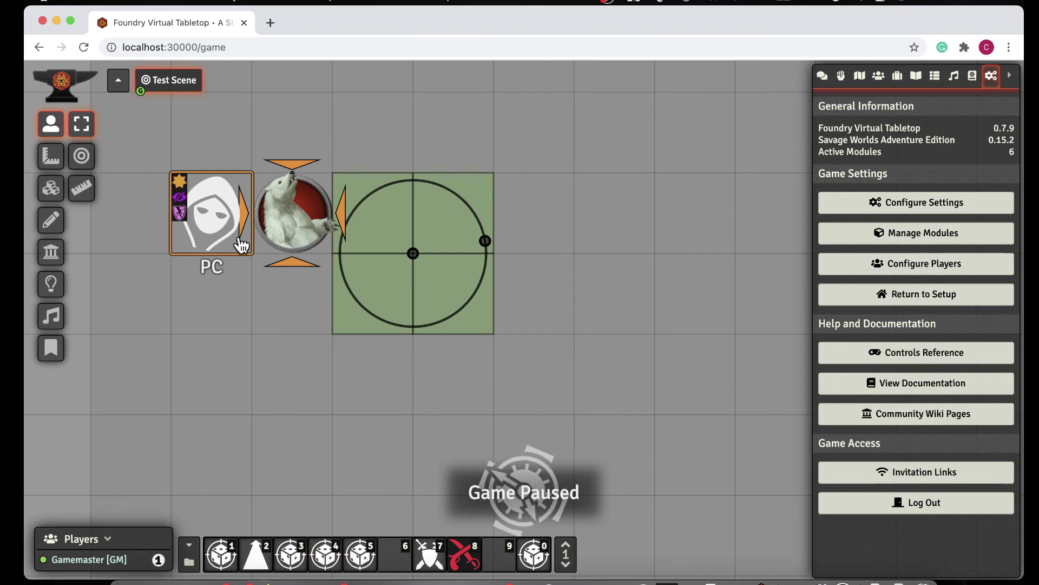
- Show the selected PC token's current effects with the Token Status macro, and close the summary
{"action": "left_click", "coordinate": [332, 556]}
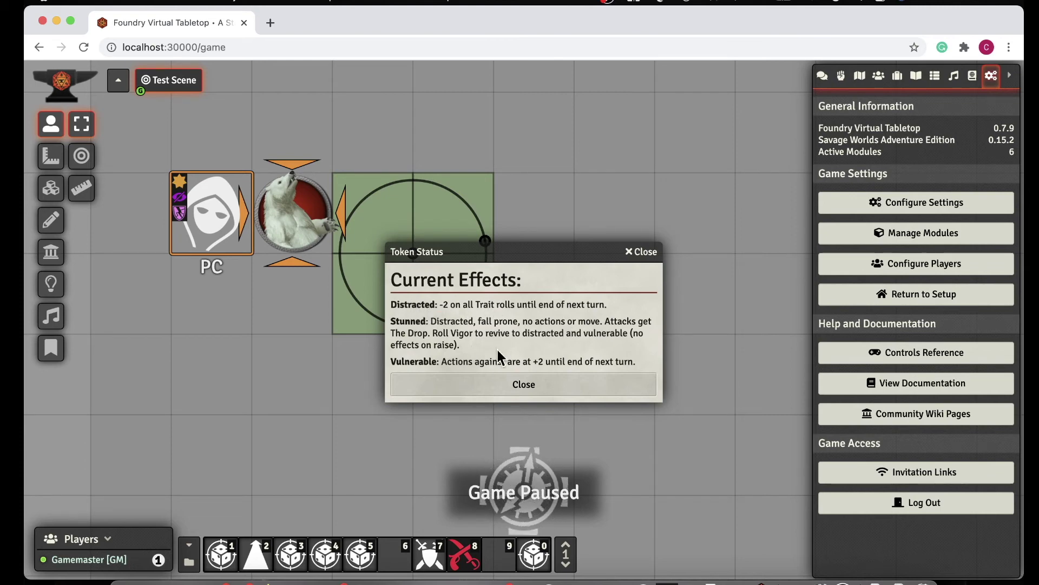
{"action": "left_click", "coordinate": [524, 384]}
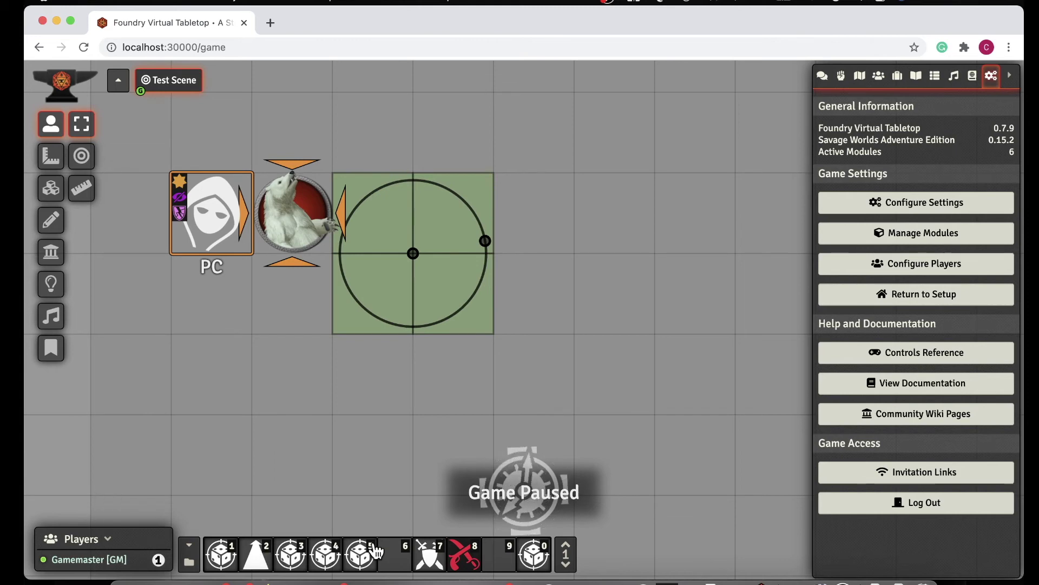
- Roll a d12 and a d8 with the Quick Roll dice macro, showing the chat log for the results
{"action": "left_click", "coordinate": [357, 553]}
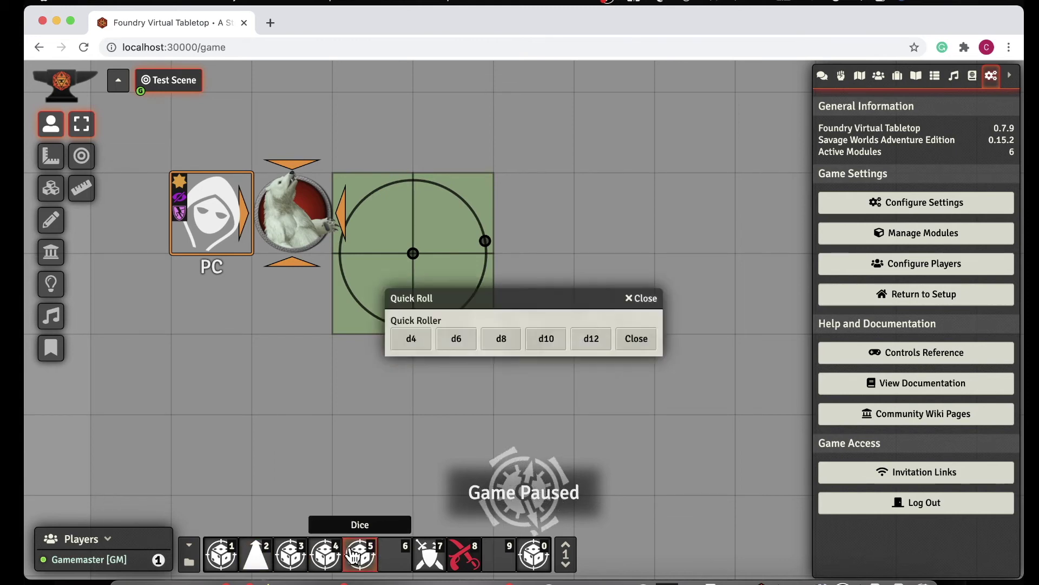
{"action": "left_click", "coordinate": [591, 339]}
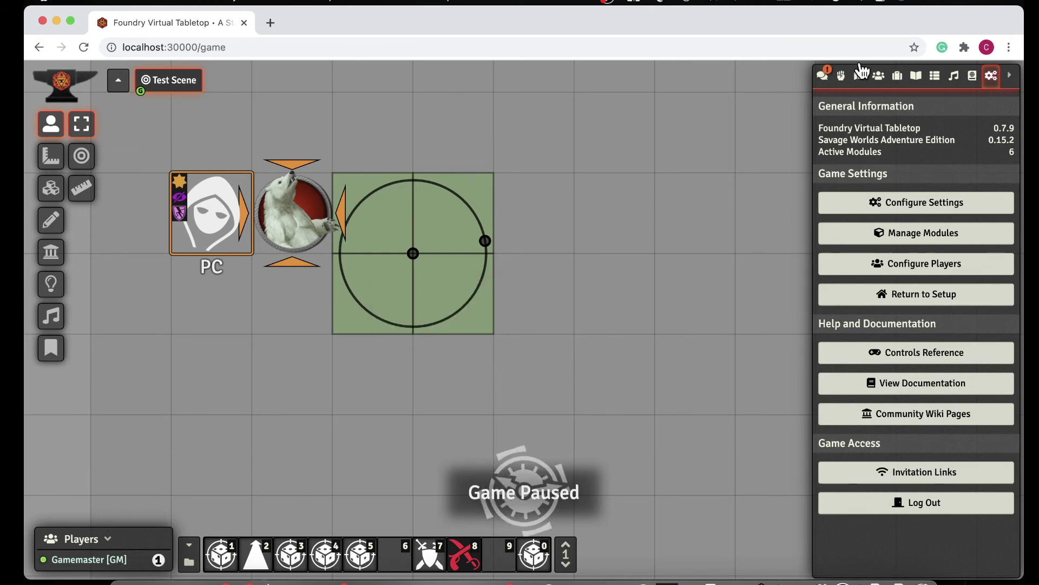
{"action": "left_click", "coordinate": [827, 77]}
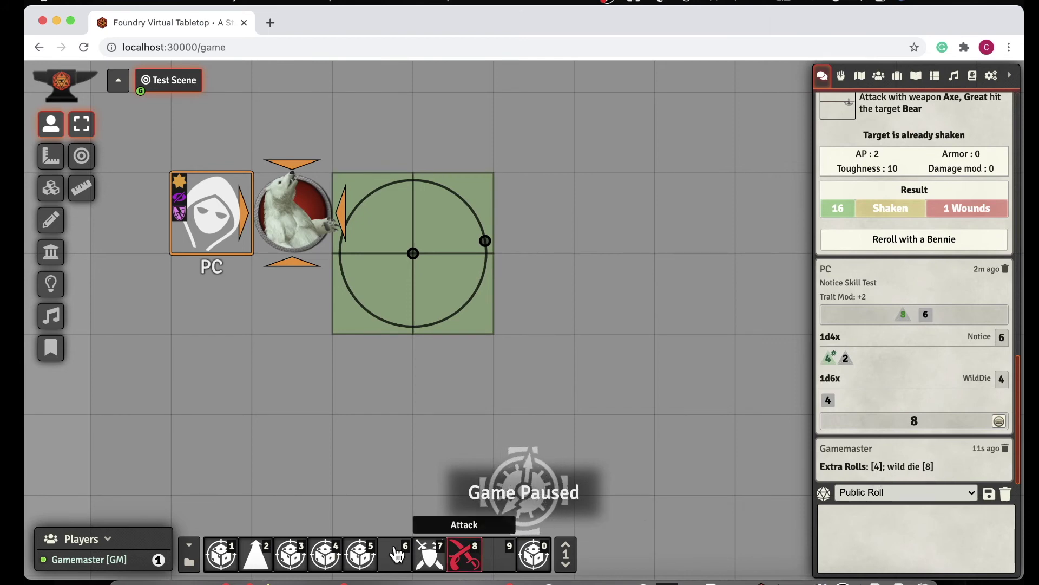
{"action": "left_click", "coordinate": [362, 557]}
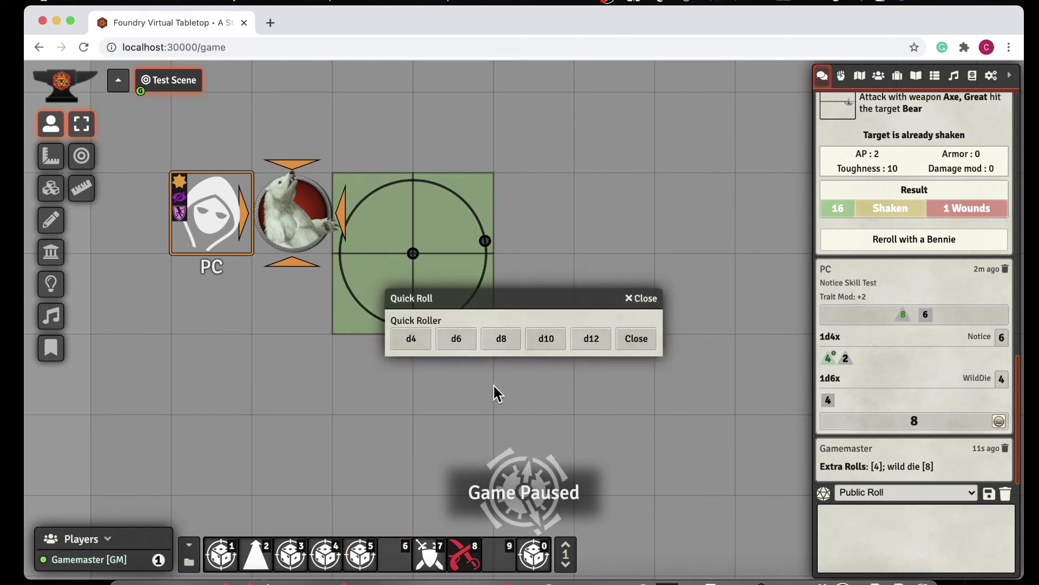
{"action": "left_click", "coordinate": [501, 339]}
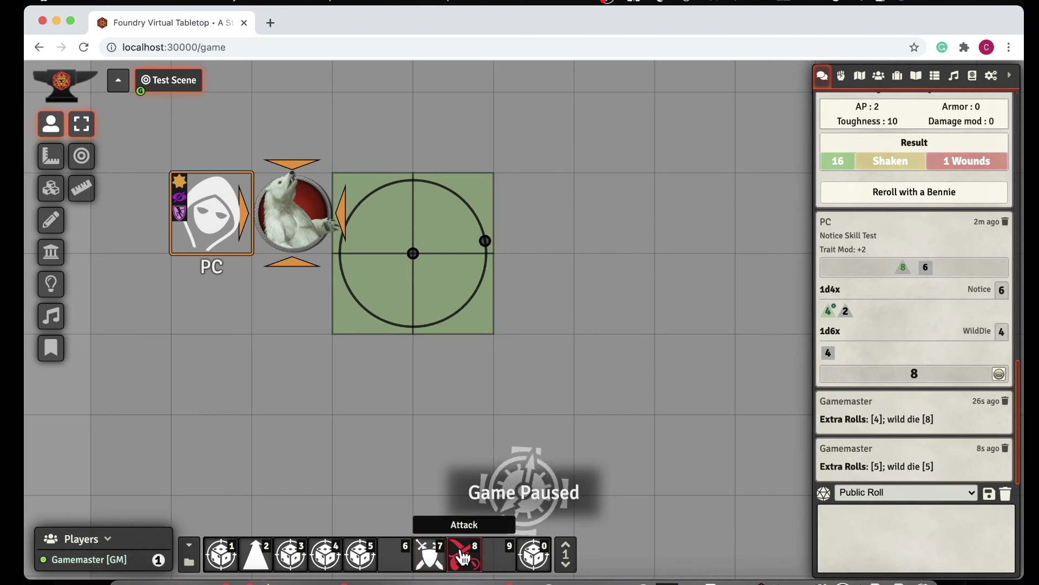
- Attack the Bear twice with the PC's Axe, Great using the Attack macro, and roll damage for the hit
{"action": "left_click", "coordinate": [460, 555]}
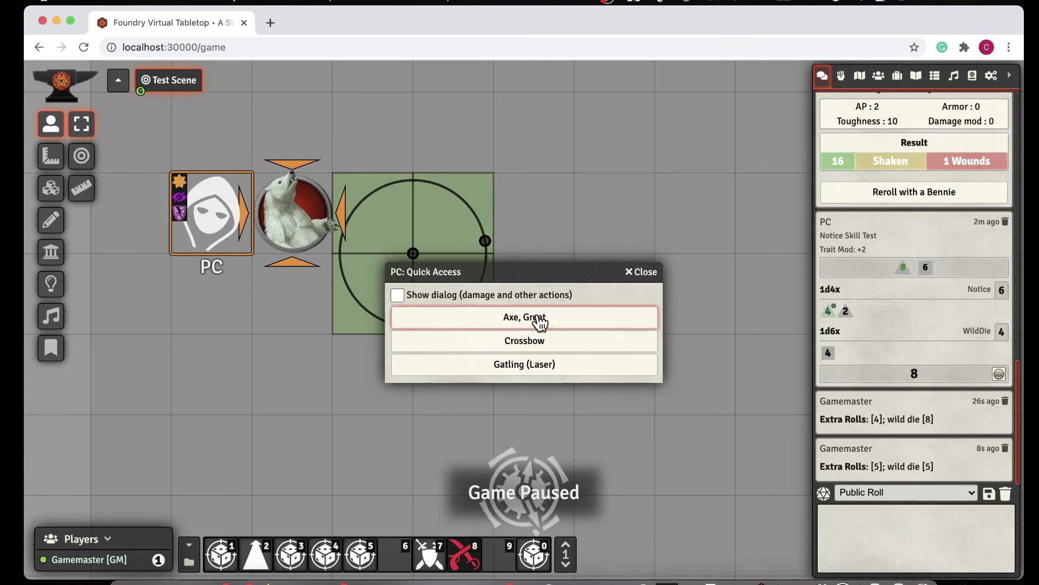
{"action": "left_click", "coordinate": [535, 366]}
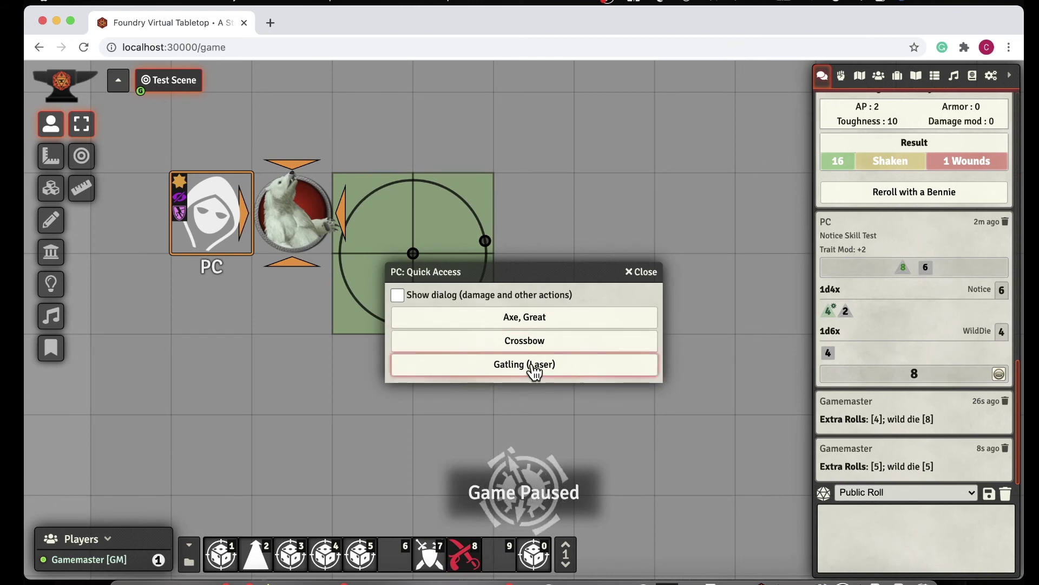
{"action": "left_click", "coordinate": [561, 328]}
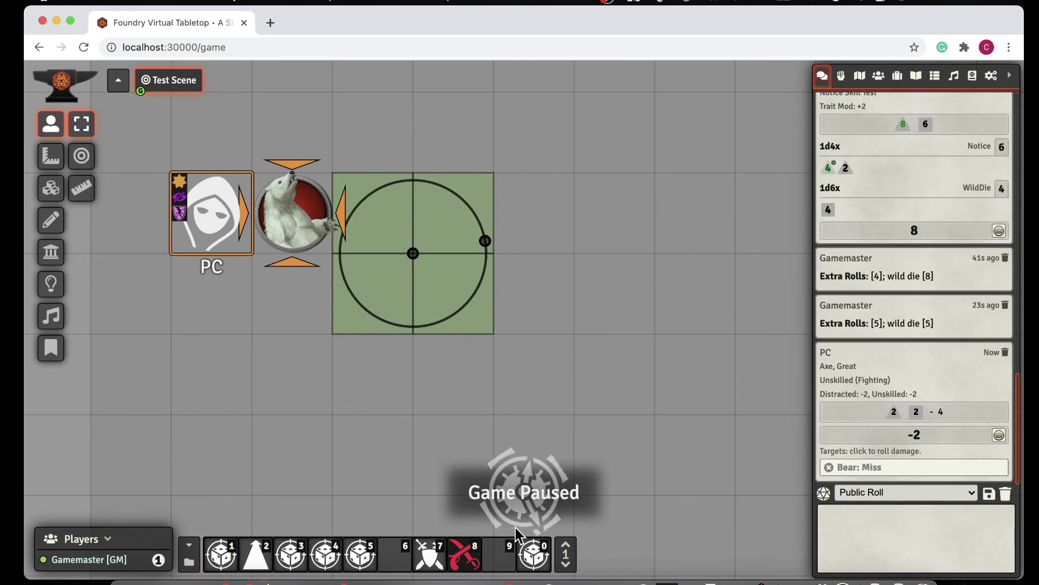
{"action": "left_click", "coordinate": [474, 555]}
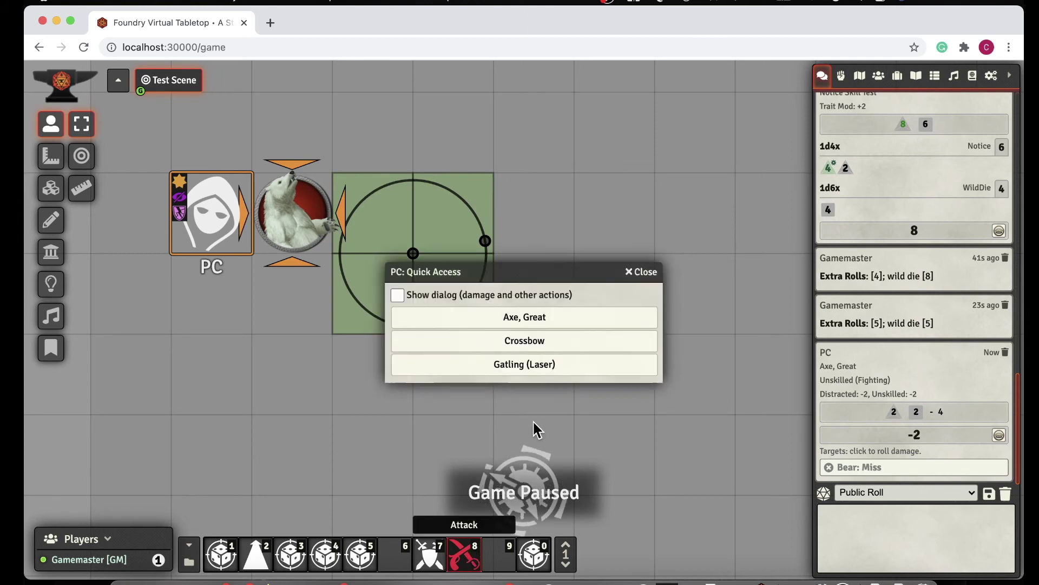
{"action": "left_click", "coordinate": [569, 318]}
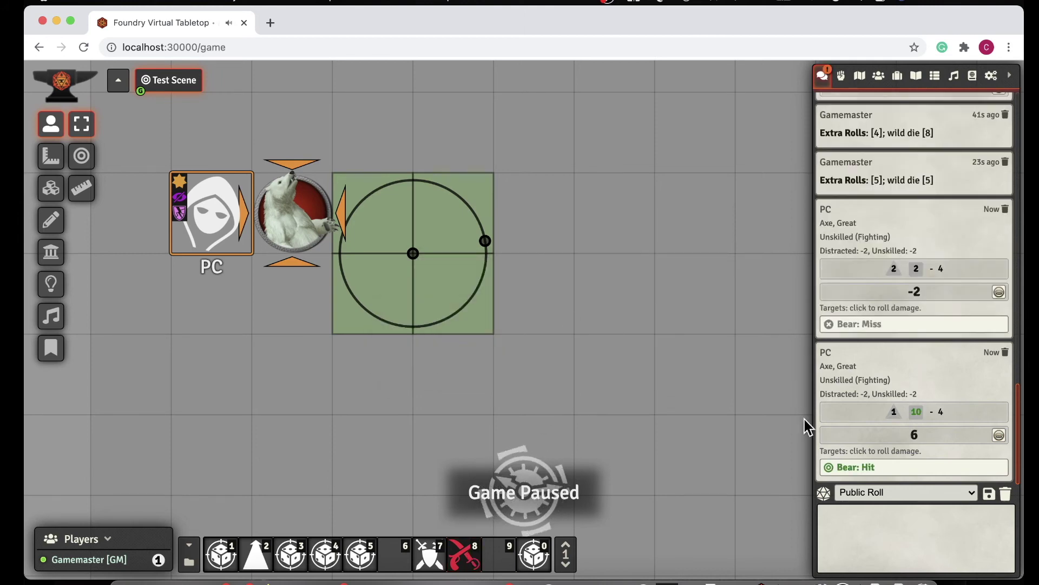
{"action": "left_click", "coordinate": [865, 469]}
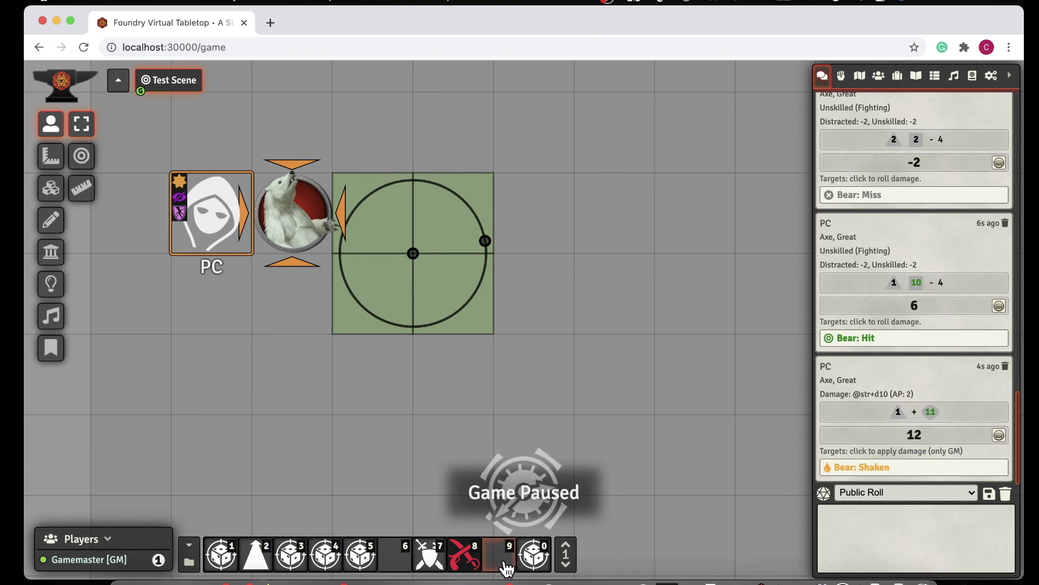
- View the Gamemaster's benny options in the player list, and give the PC token a benny with the Give Benny macro
{"action": "left_click", "coordinate": [230, 560]}
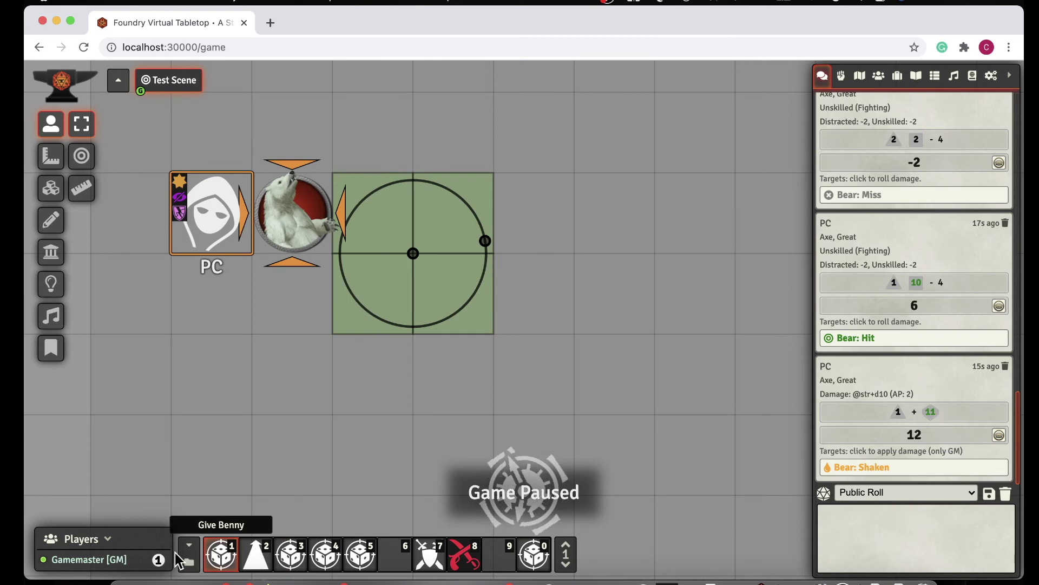
{"action": "right_click", "coordinate": [89, 563]}
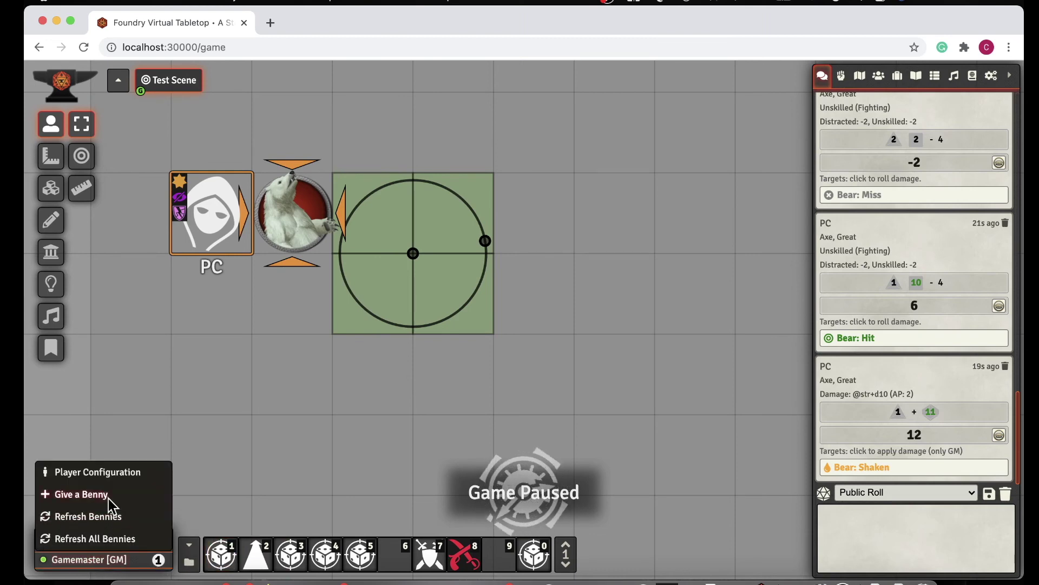
{"action": "left_click", "coordinate": [309, 452]}
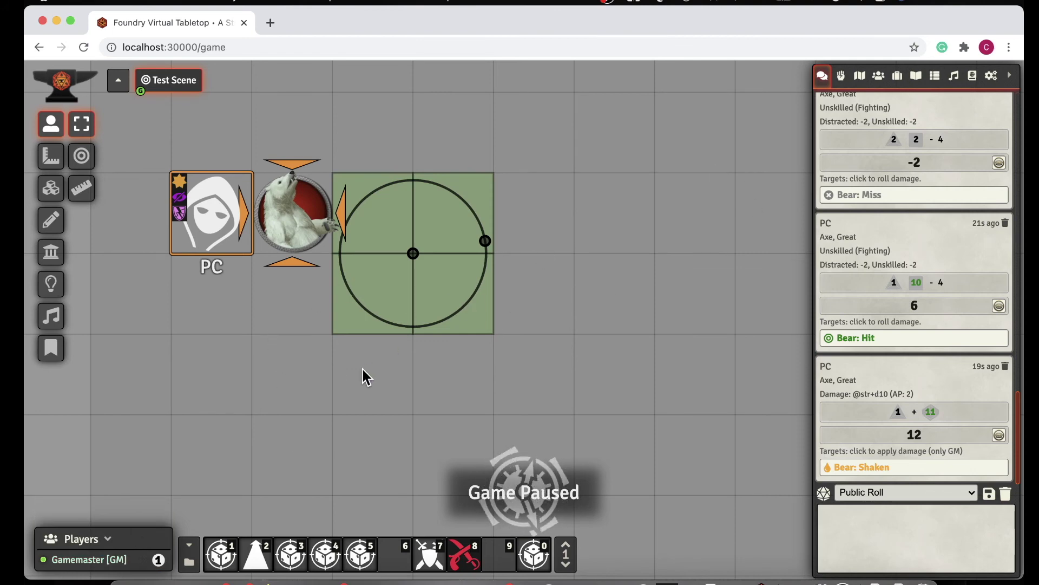
{"action": "left_click", "coordinate": [273, 333]}
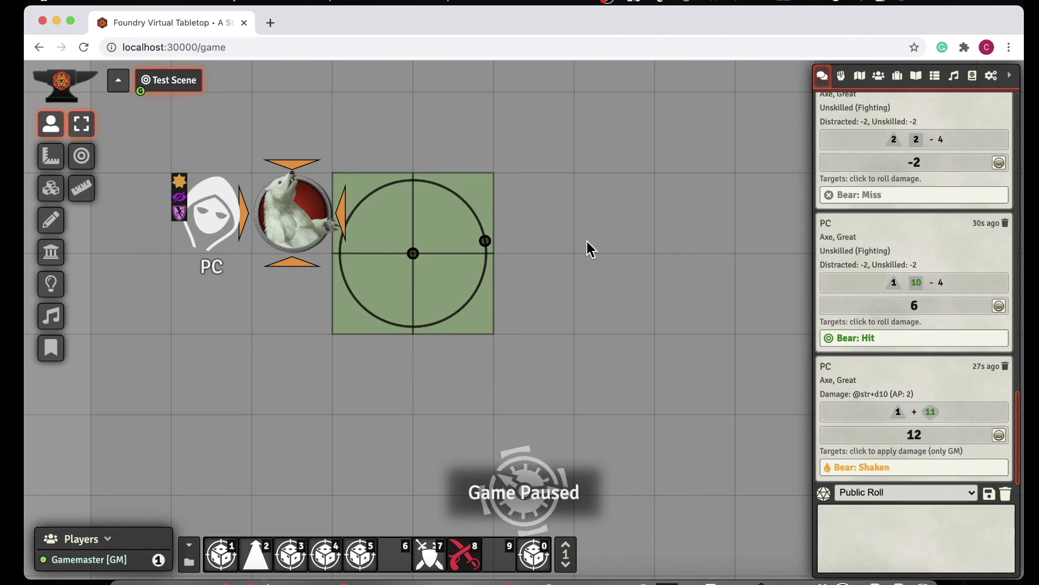
{"action": "left_click", "coordinate": [213, 237]}
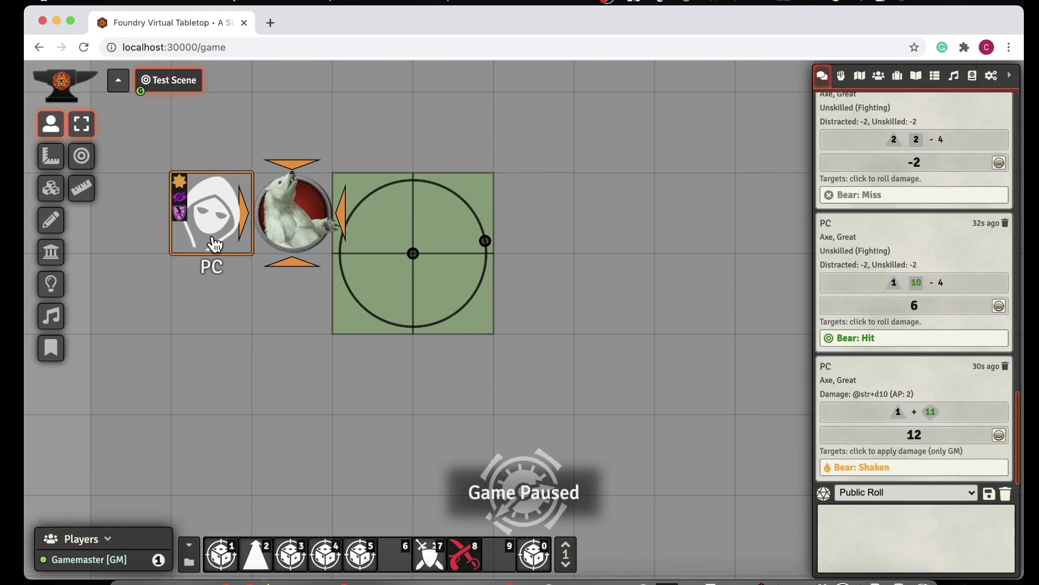
{"action": "left_click", "coordinate": [222, 555]}
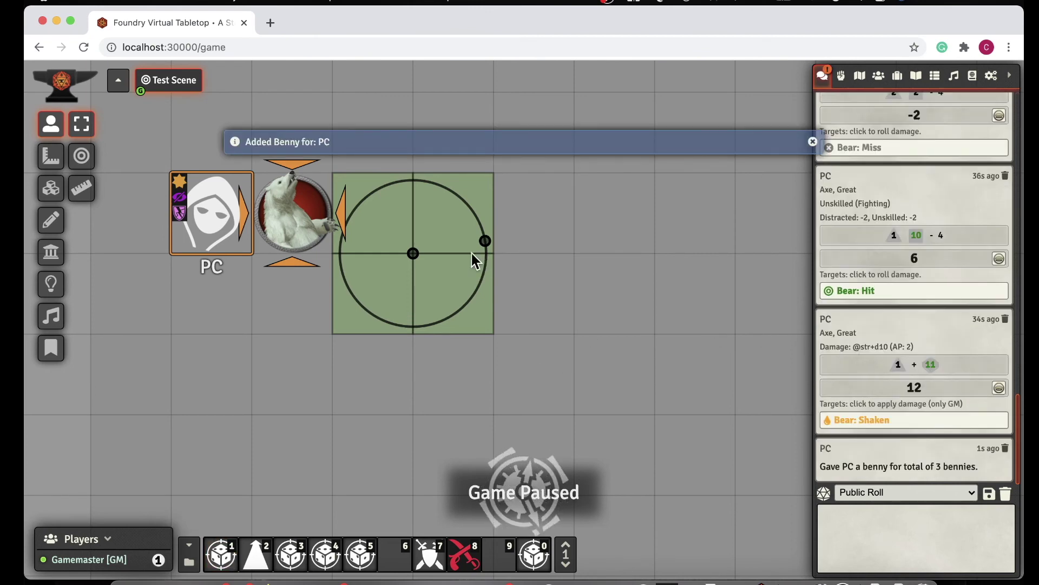